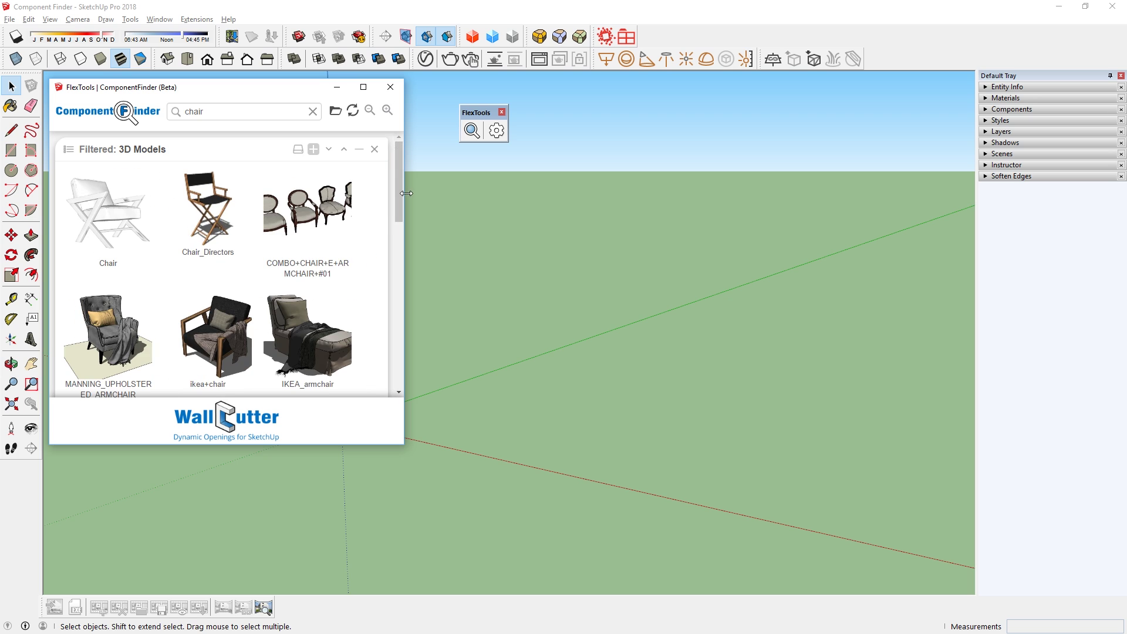
Widen the ComponentFinder window, scroll the chair results and pick COMBO+CHAIR.
{"action": "left_click_drag", "start_coordinate": [407, 193], "coordinate": [390, 270]}
{"action": "scroll", "coordinate": [354, 266], "scroll_direction": "down", "scroll_amount": 5}
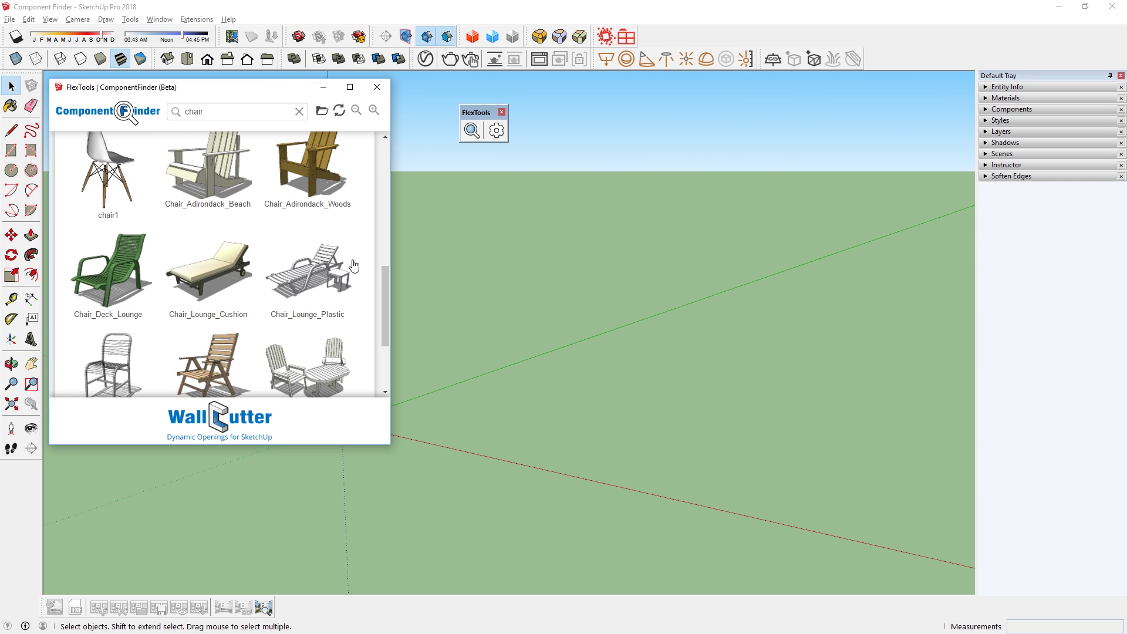
{"action": "scroll", "coordinate": [354, 266], "scroll_direction": "down", "scroll_amount": 5}
{"action": "left_click", "coordinate": [93, 319]}
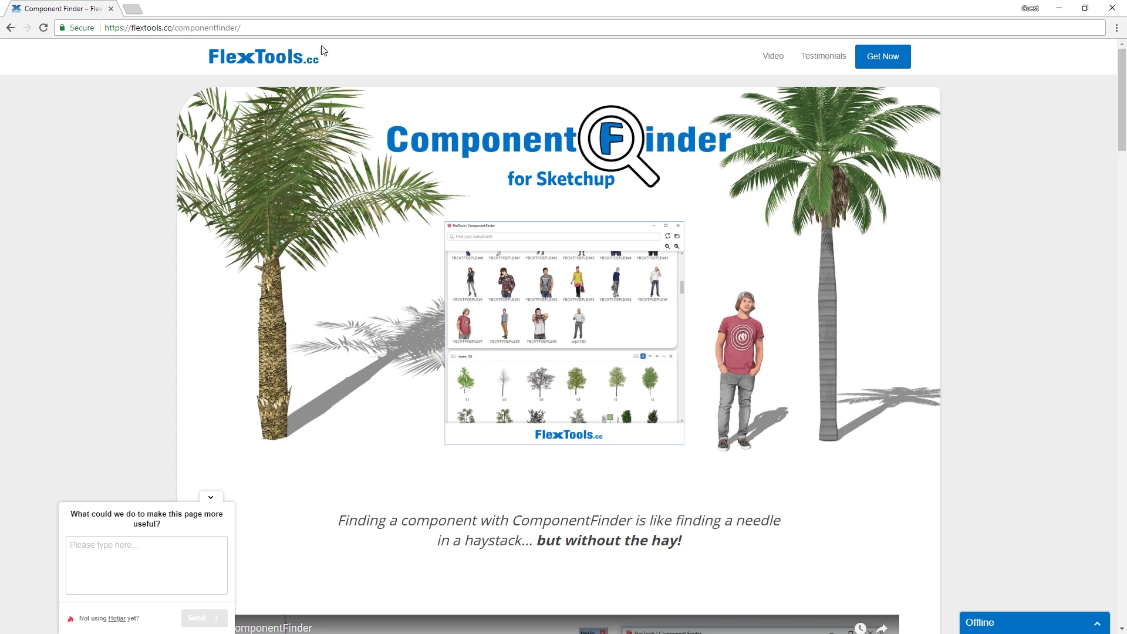
On flextools.cc, scroll to pricing and start the free ComponentFinder order.
{"action": "left_click", "coordinate": [271, 30]}
{"action": "left_click_drag", "start_coordinate": [1123, 144], "coordinate": [1123, 550]}
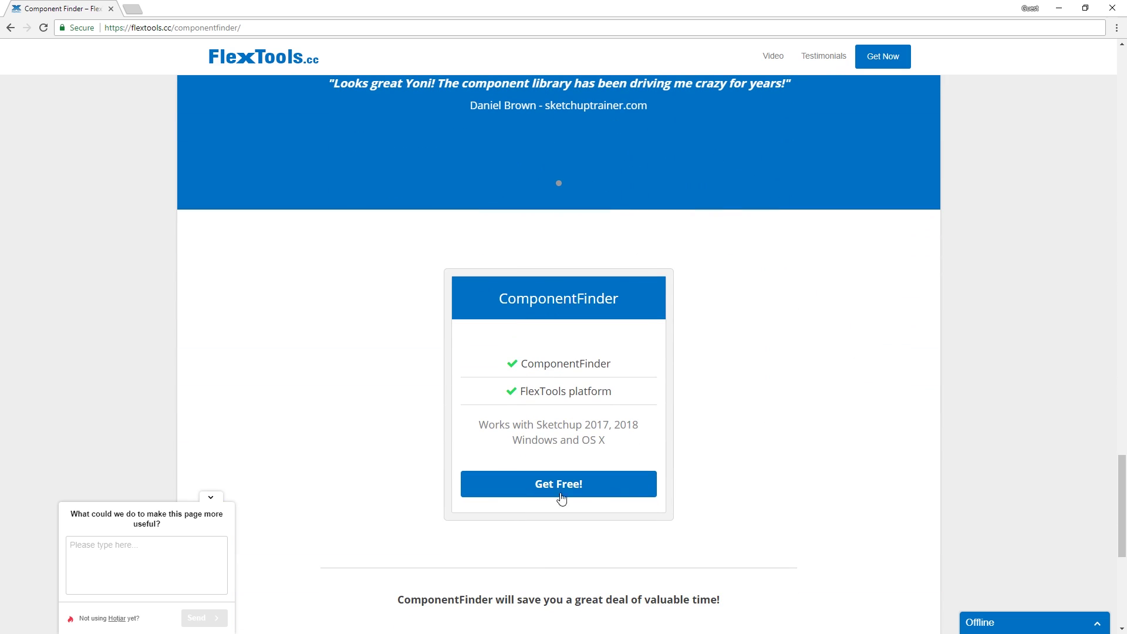
{"action": "left_click", "coordinate": [602, 496]}
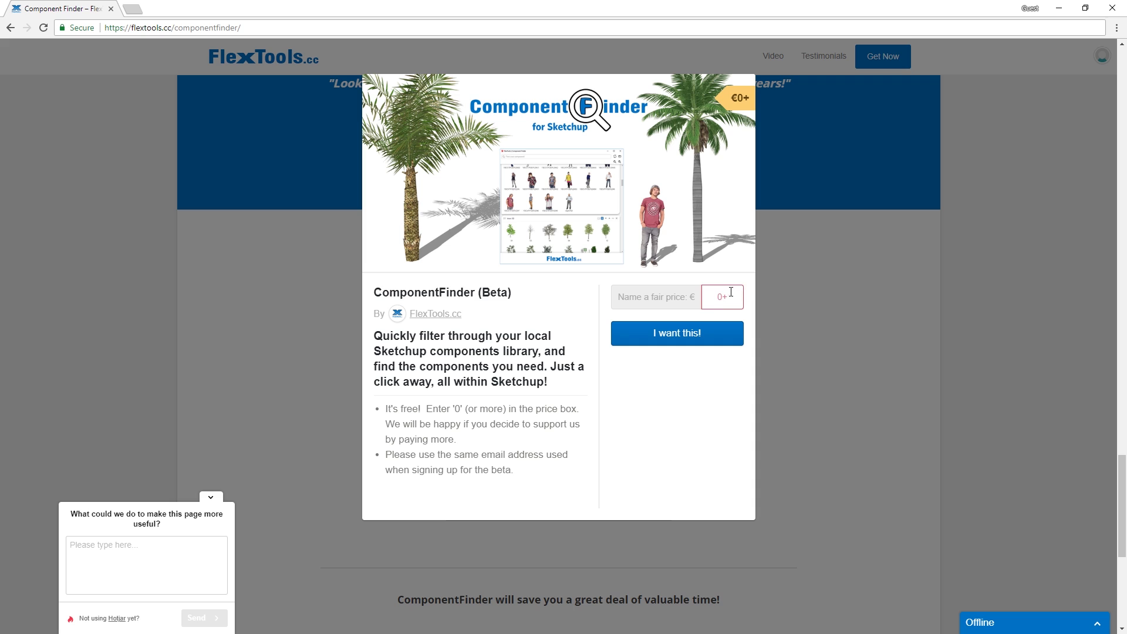
{"action": "left_click", "coordinate": [702, 342]}
Fill in the e-mail address and full name, then submit the €0 order.
{"action": "left_click", "coordinate": [488, 105]}
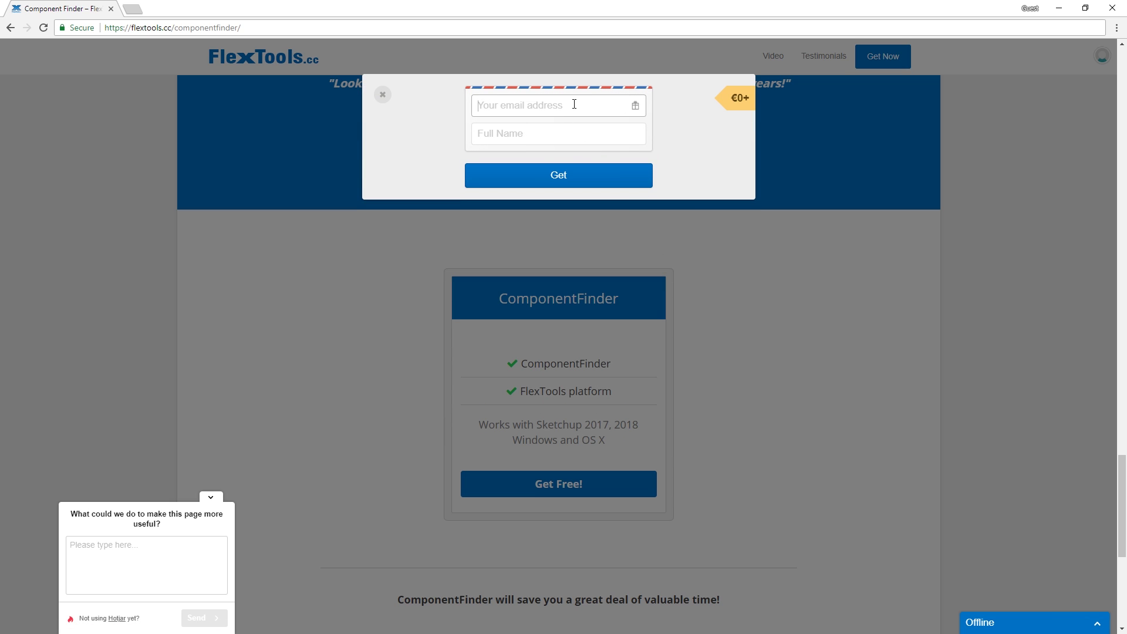
{"action": "key", "text": "Tab"}
{"action": "type", "text": "Minh"}
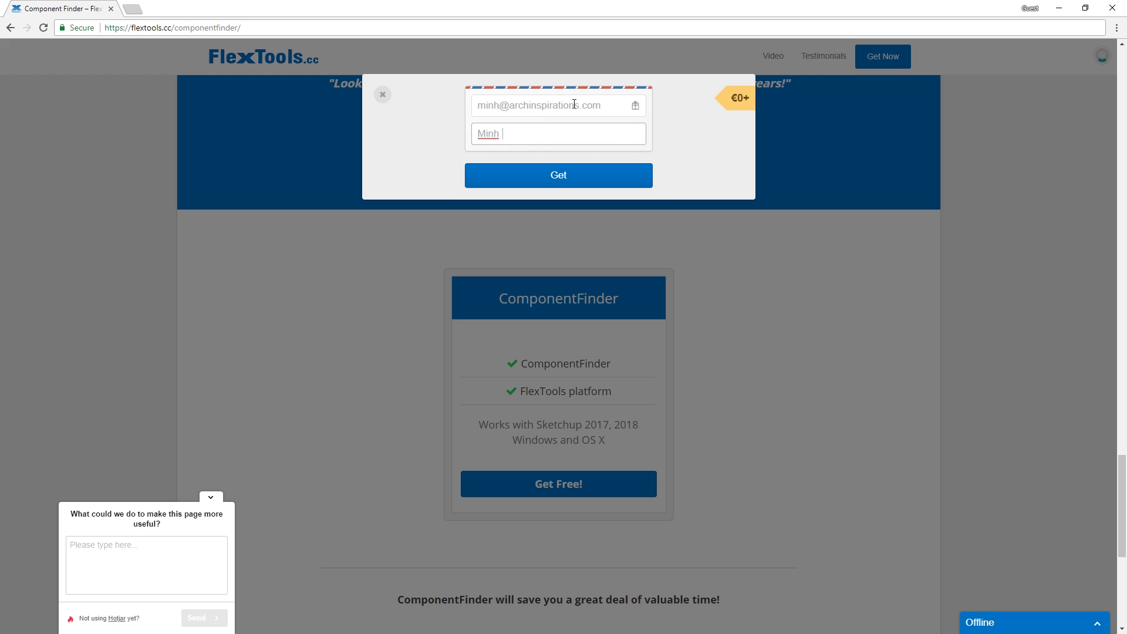
{"action": "key", "text": "Return"}
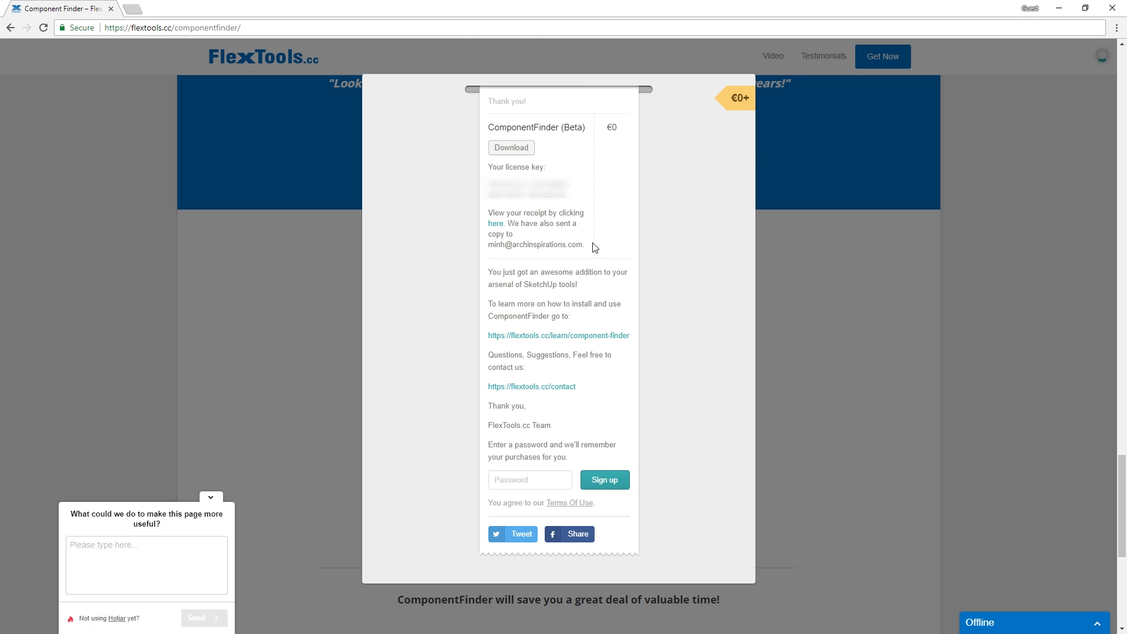
Download the 1.05 MB ComponentFinder RBZ file from the order receipt.
{"action": "left_click_drag", "start_coordinate": [570, 201], "coordinate": [488, 181]}
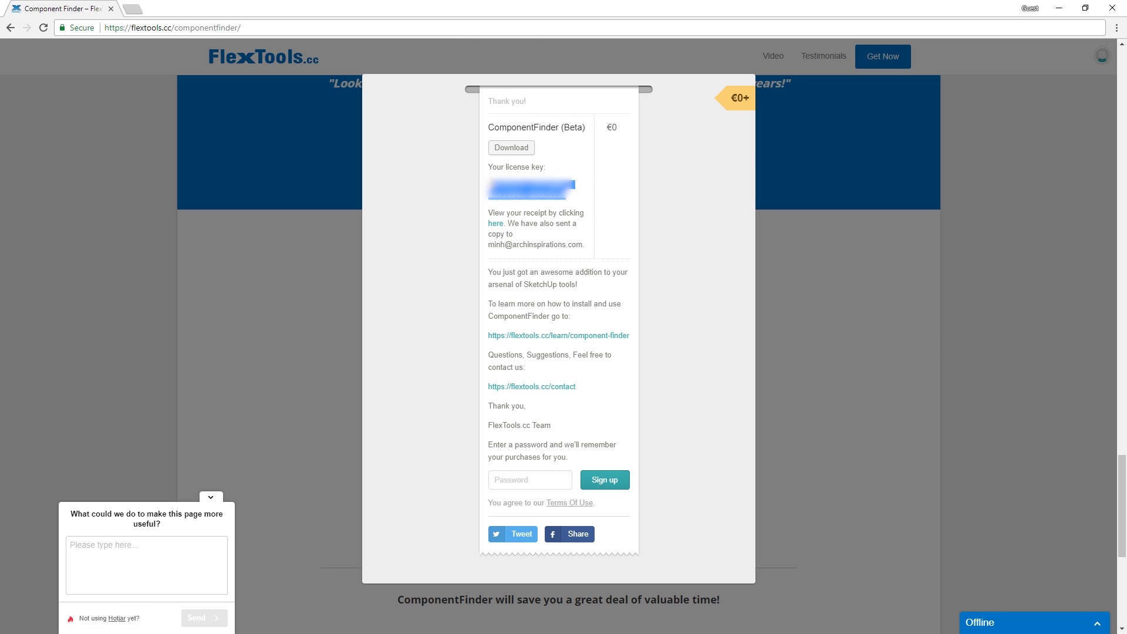
{"action": "left_click", "coordinate": [574, 179]}
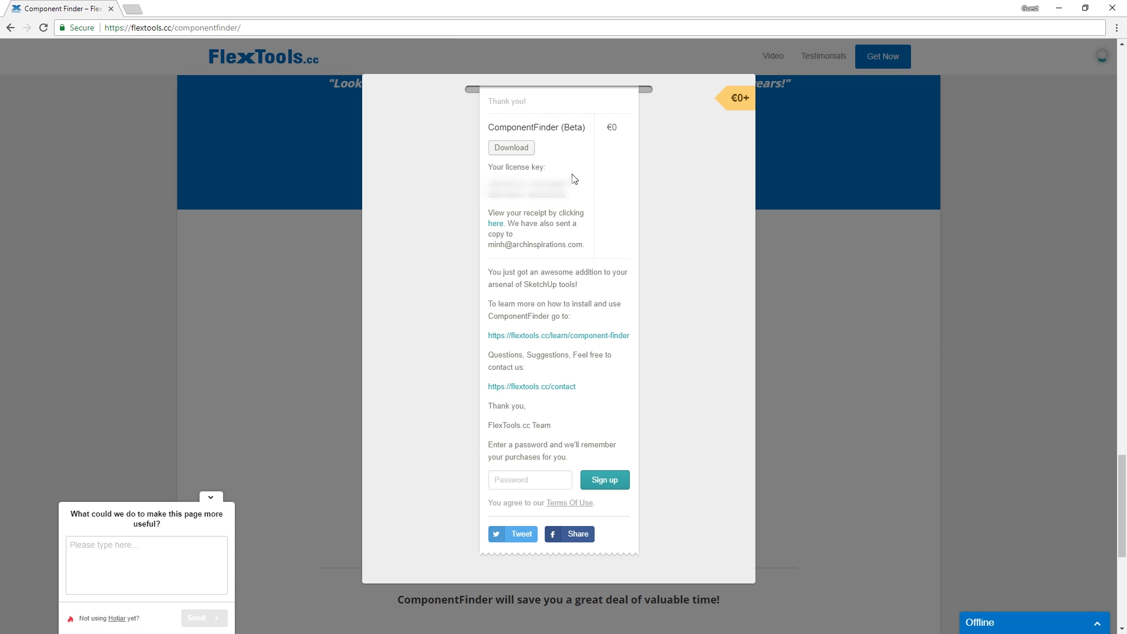
{"action": "left_click", "coordinate": [519, 157]}
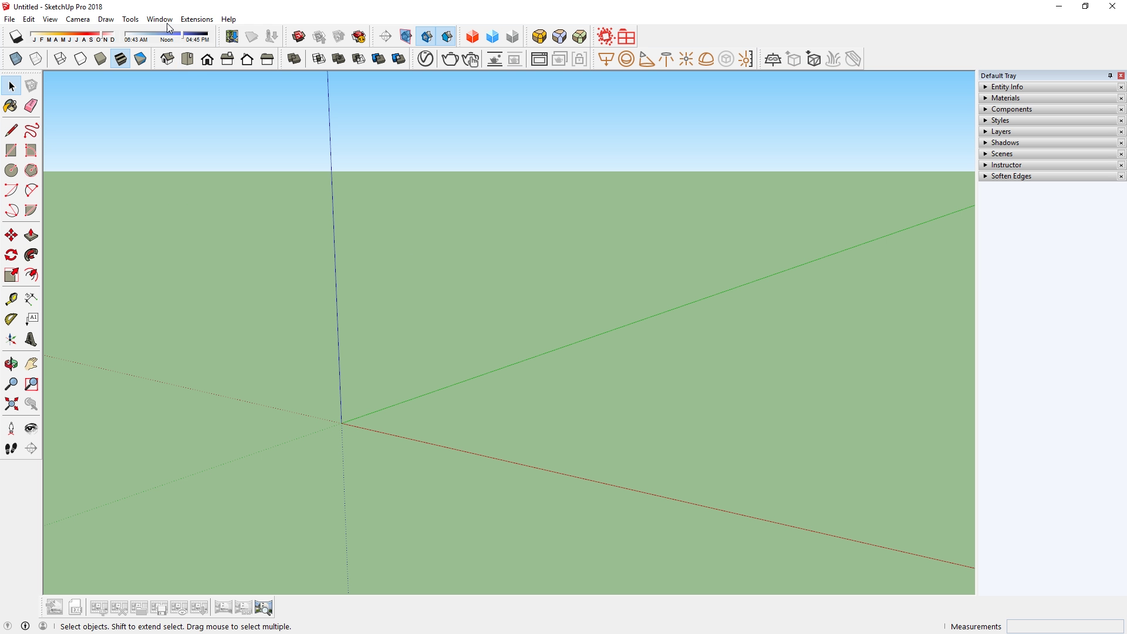
Install the ft1.5.2_component_finder_0.6.0-beta package through the Extension Manager.
{"action": "left_click", "coordinate": [160, 19]}
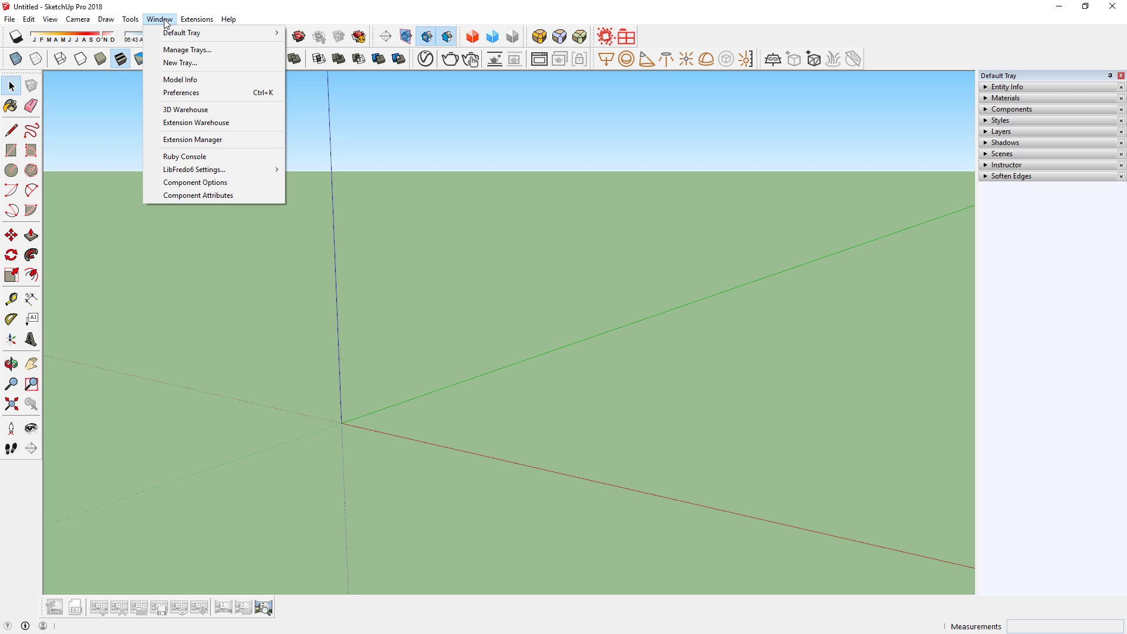
{"action": "left_click", "coordinate": [213, 141]}
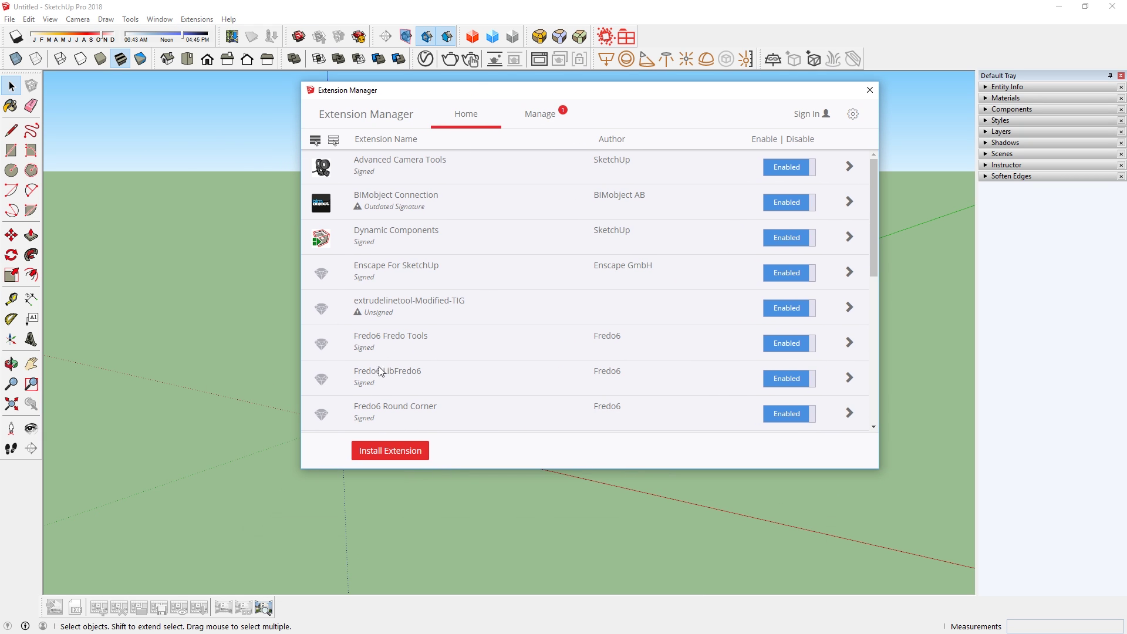
{"action": "left_click", "coordinate": [365, 454]}
{"action": "left_click", "coordinate": [605, 210]}
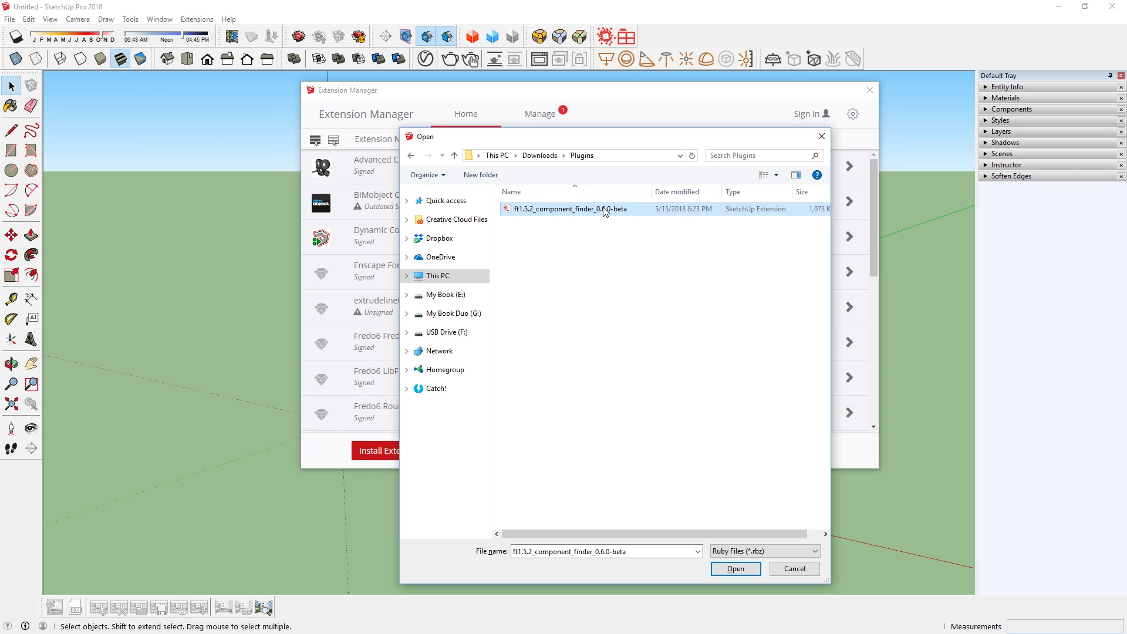
{"action": "left_click", "coordinate": [749, 573]}
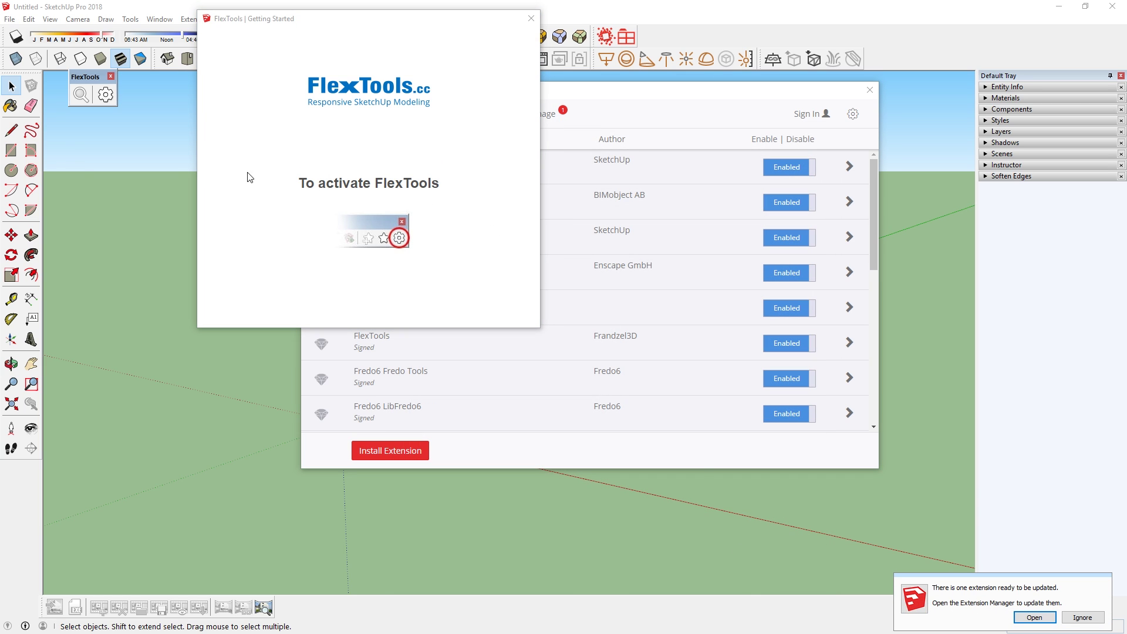
Activate ComponentFinder in FlexTools Manager using the license key copied from Chrome.
{"action": "left_click_drag", "start_coordinate": [85, 77], "coordinate": [517, 299]}
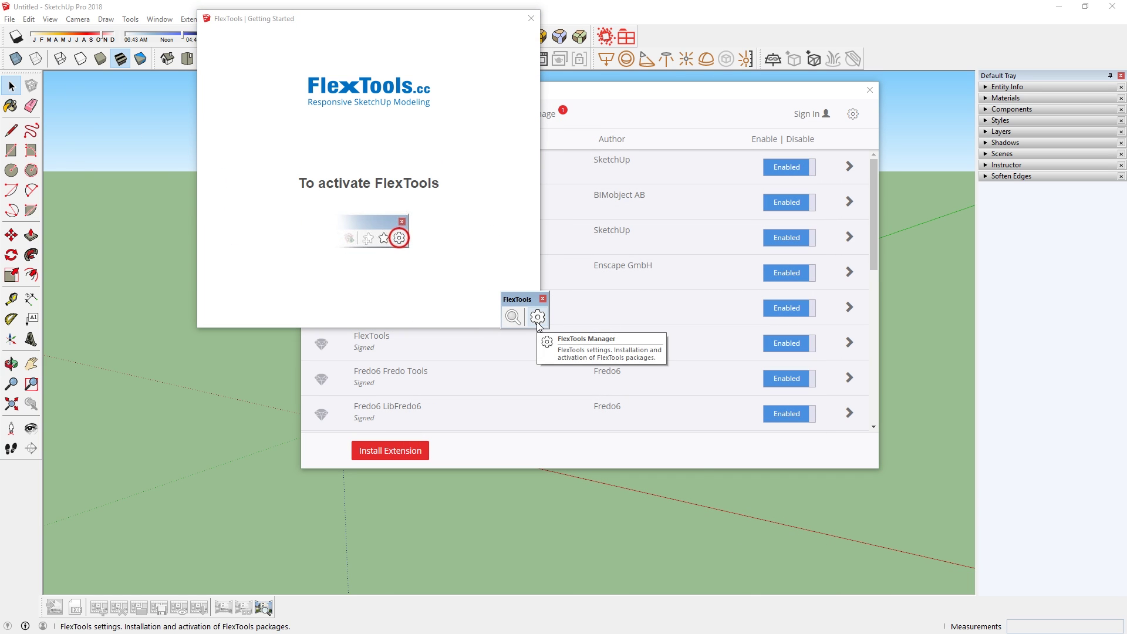
{"action": "left_click", "coordinate": [537, 317]}
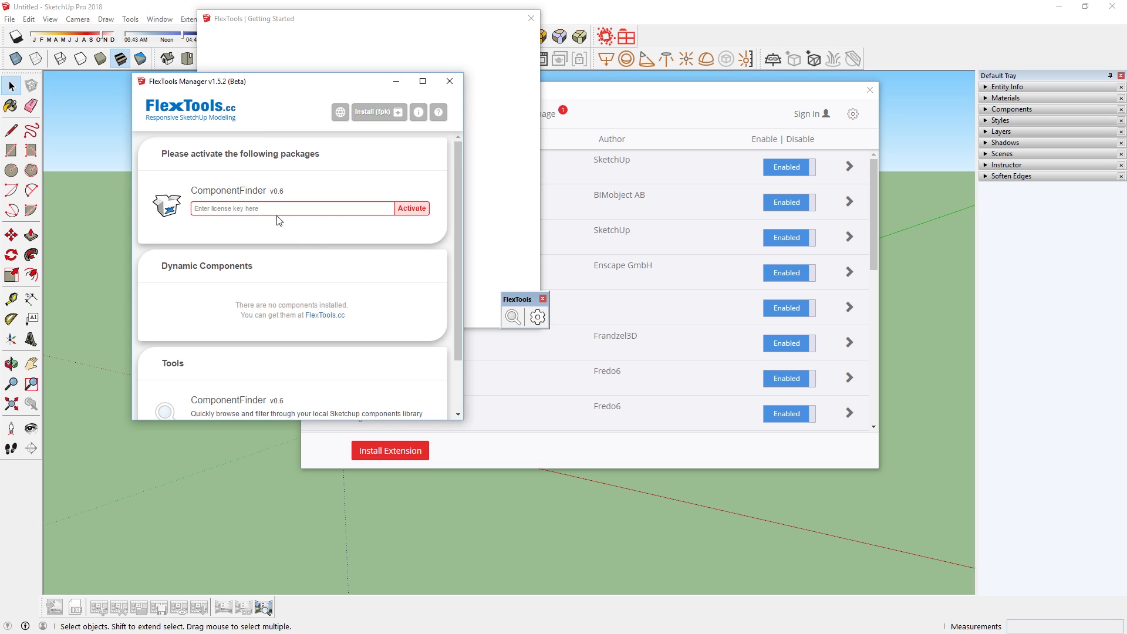
{"action": "key", "text": "alt+Tab"}
{"action": "left_click_drag", "start_coordinate": [563, 198], "coordinate": [487, 182]}
{"action": "key", "text": "alt+Tab"}
{"action": "key", "text": "ctrl+v"}
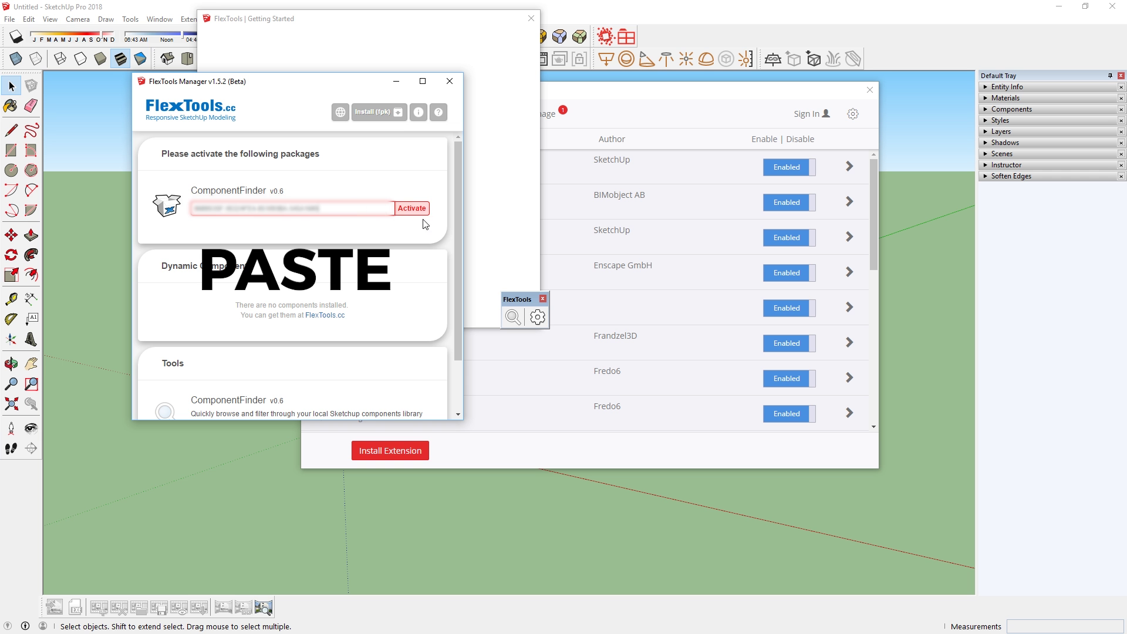
{"action": "left_click", "coordinate": [414, 210]}
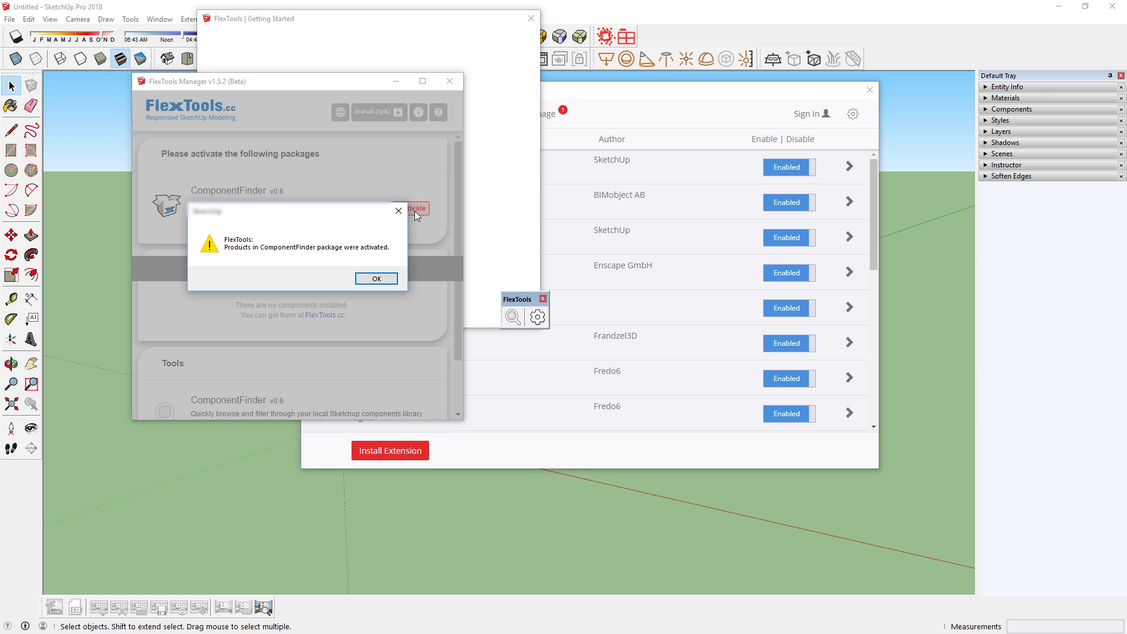
{"action": "left_click", "coordinate": [376, 279]}
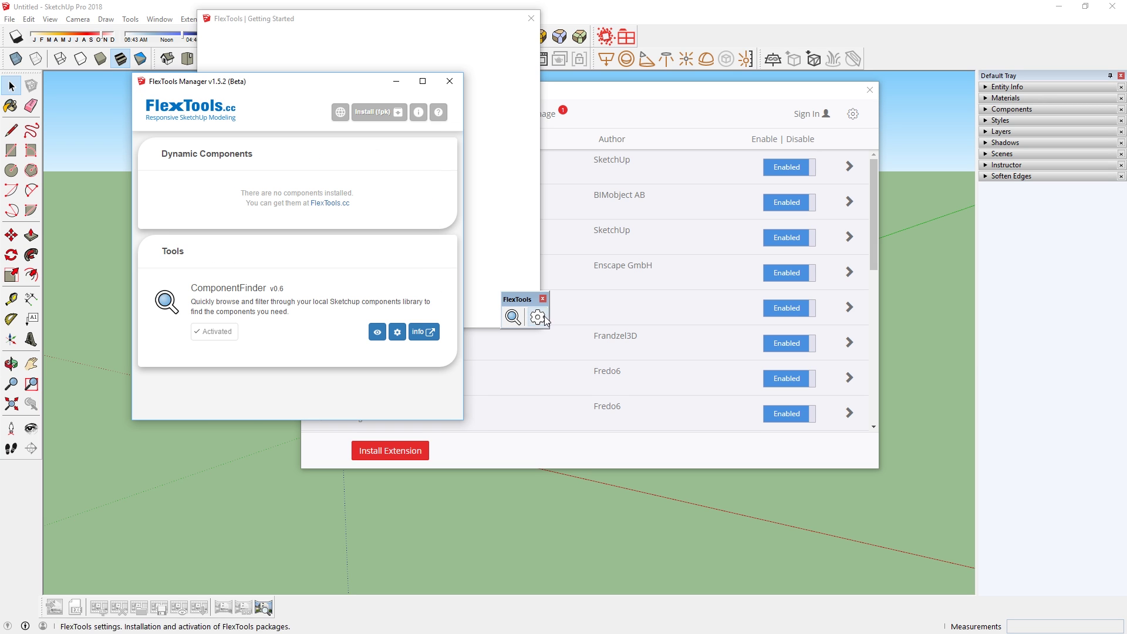
Close leftover windows and add D:\Resources\3D Models as a ComponentFinder library folder.
{"action": "left_click", "coordinate": [461, 85]}
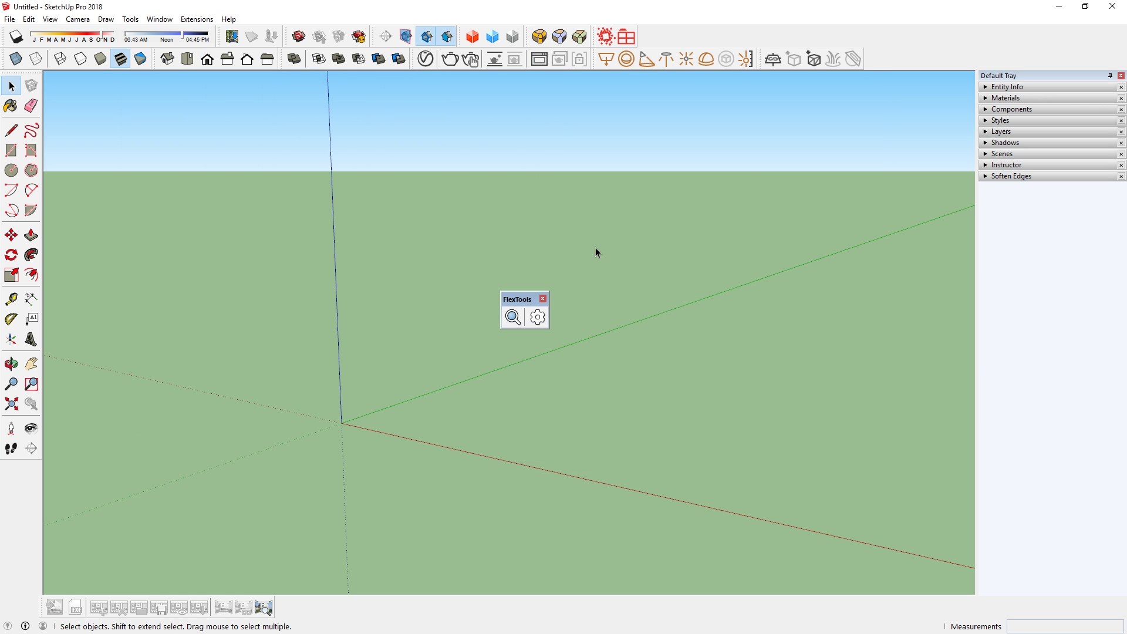
{"action": "left_click_drag", "start_coordinate": [517, 299], "coordinate": [476, 111]}
{"action": "left_click", "coordinate": [480, 130]}
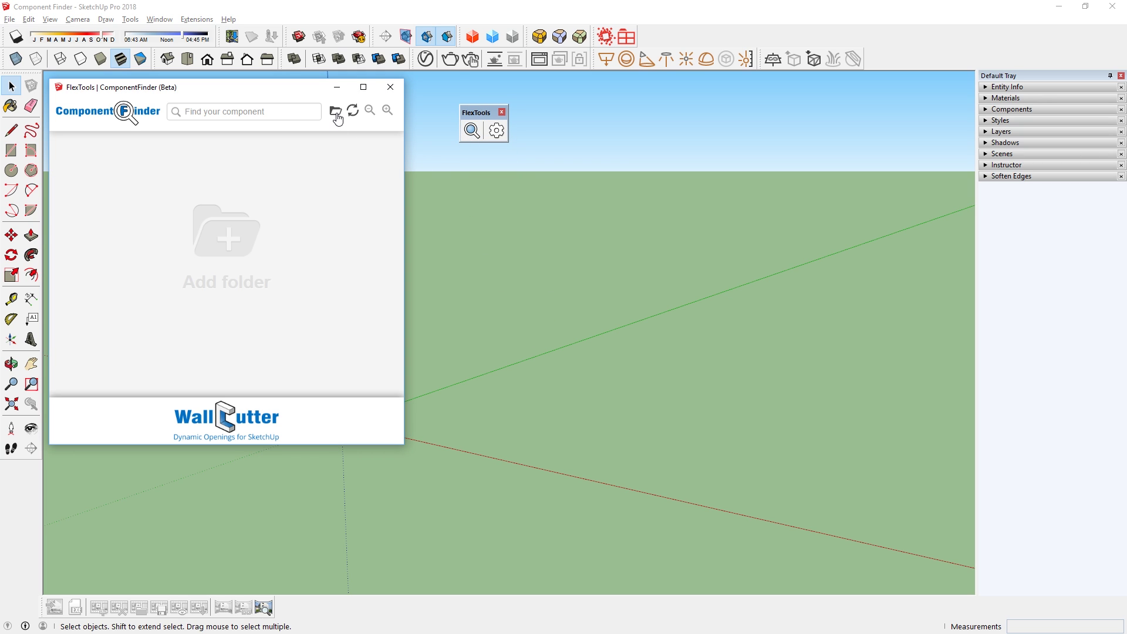
{"action": "left_click", "coordinate": [229, 247]}
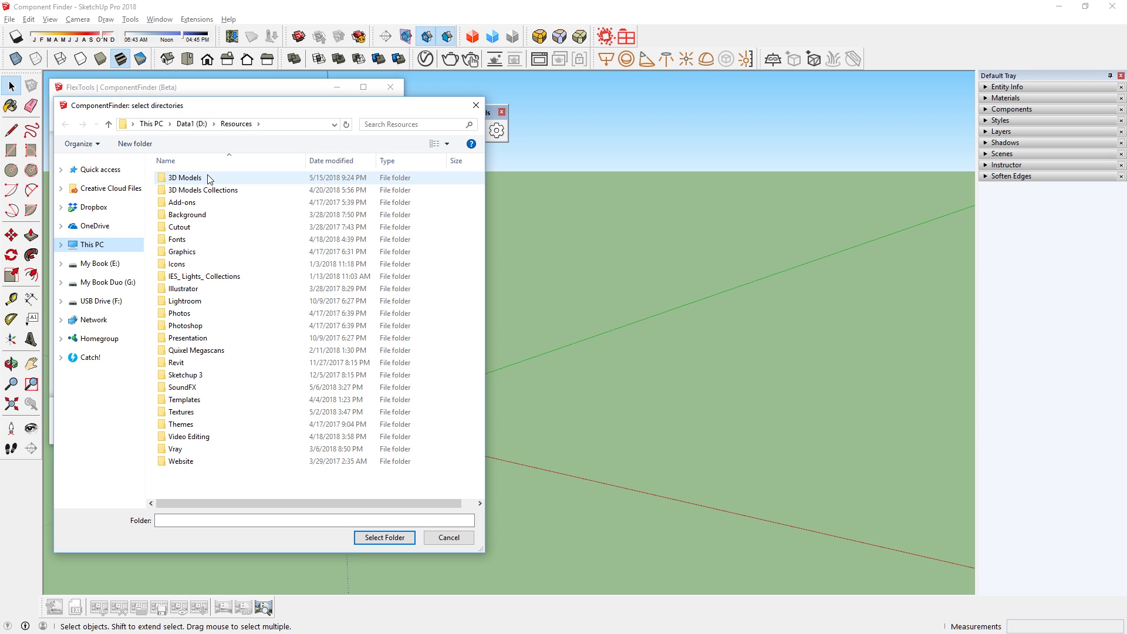
{"action": "double_click", "coordinate": [208, 179]}
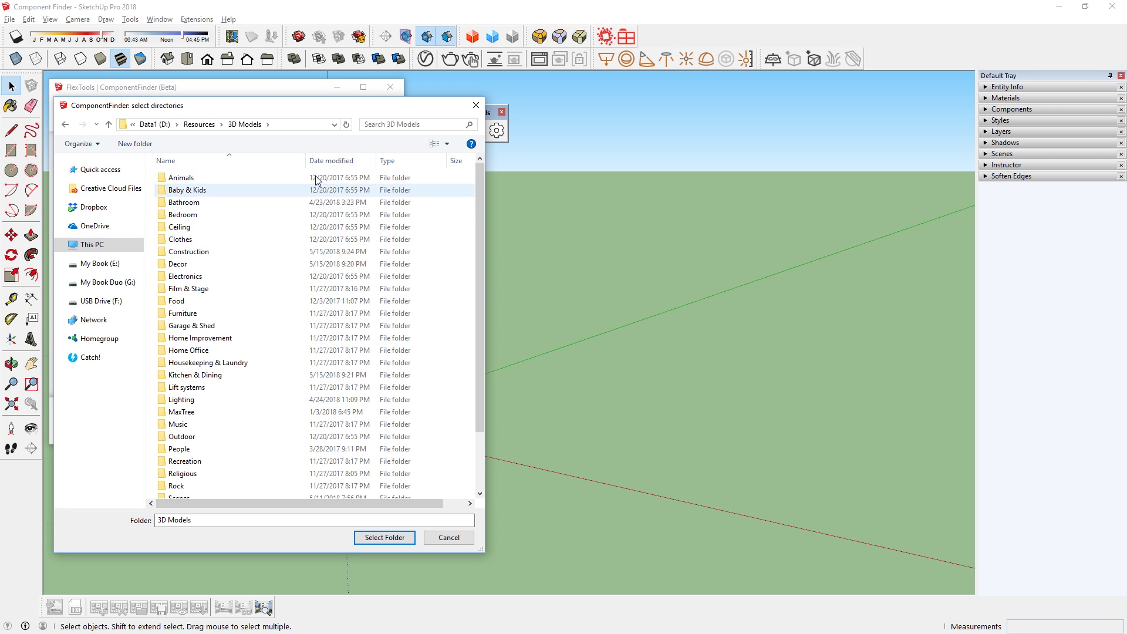
{"action": "left_click", "coordinate": [393, 540]}
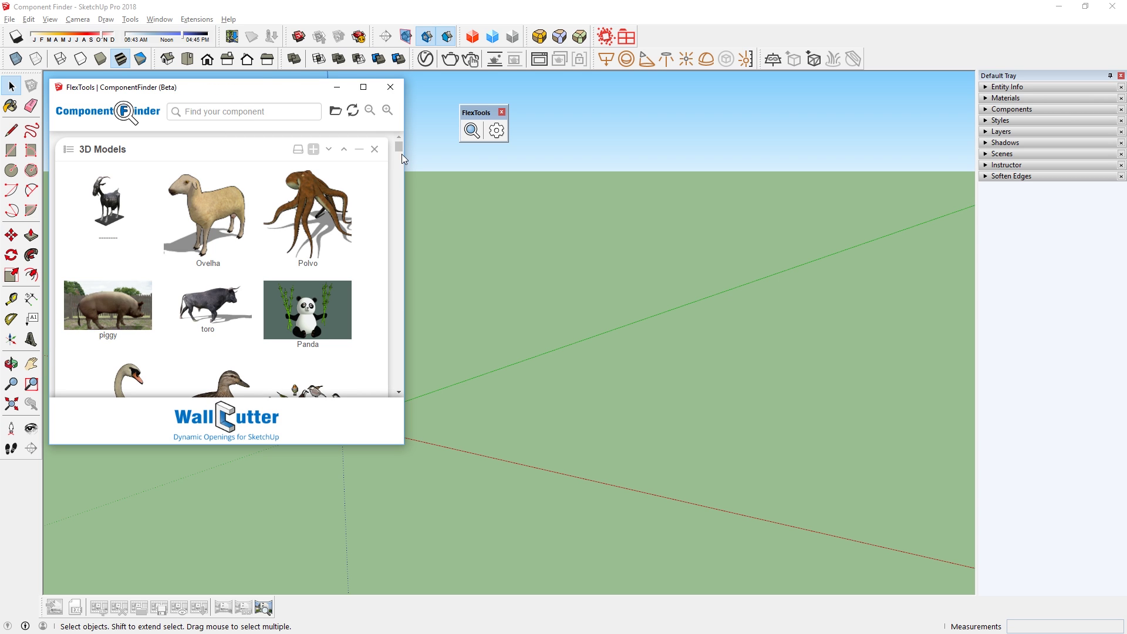
Browse the 3D Models library by folder into Animals, then return to the model list.
{"action": "left_click_drag", "start_coordinate": [402, 154], "coordinate": [420, 139]}
{"action": "left_click", "coordinate": [70, 151]}
{"action": "mouse_move", "coordinate": [398, 192]}
{"action": "left_mouse_down"}
{"action": "mouse_move", "coordinate": [400, 234]}
{"action": "mouse_move", "coordinate": [398, 182]}
{"action": "left_mouse_up"}
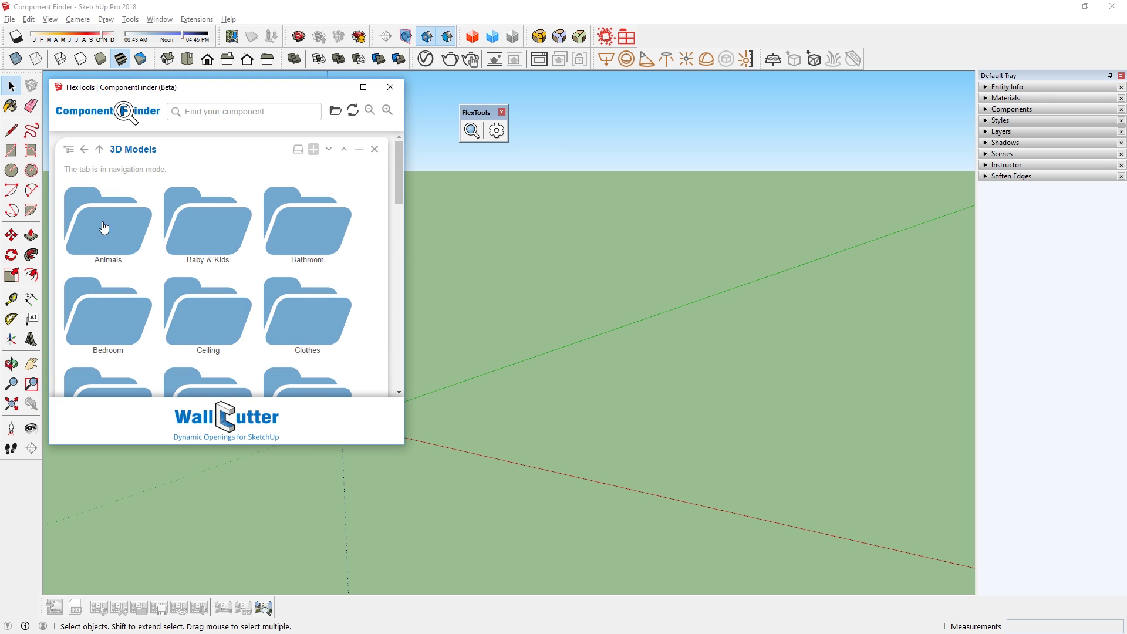
{"action": "double_click", "coordinate": [104, 228]}
{"action": "left_click", "coordinate": [84, 150]}
{"action": "left_click", "coordinate": [84, 150]}
{"action": "left_click", "coordinate": [66, 154]}
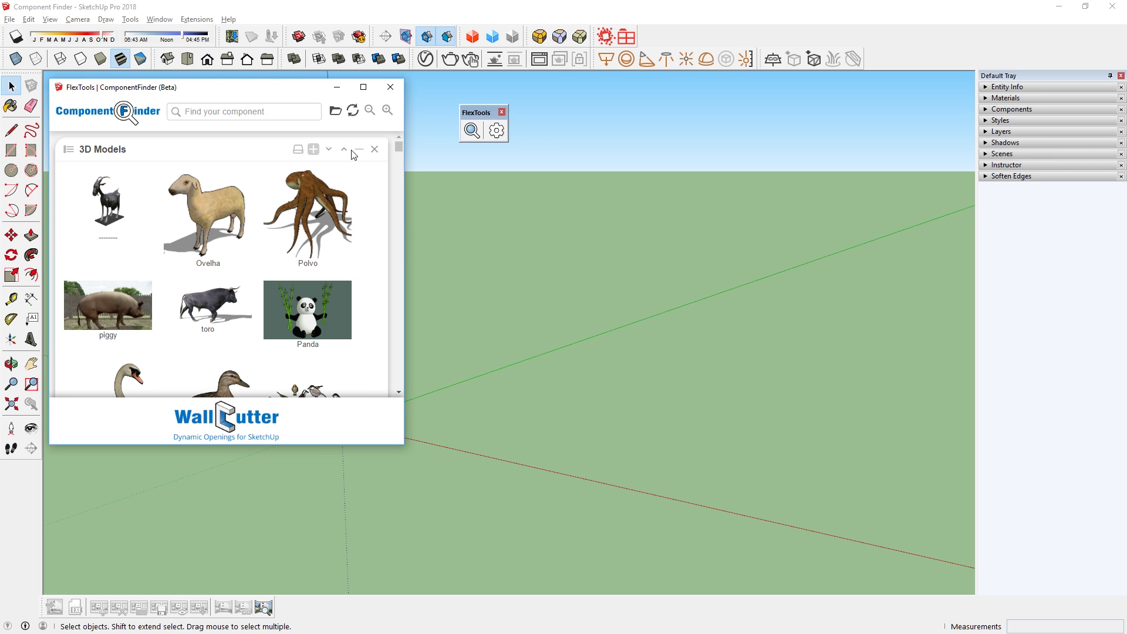
{"action": "left_click", "coordinate": [297, 113]}
Search for 'chair' and adjust the thumbnail size and window width.
{"action": "type", "text": "chair"}
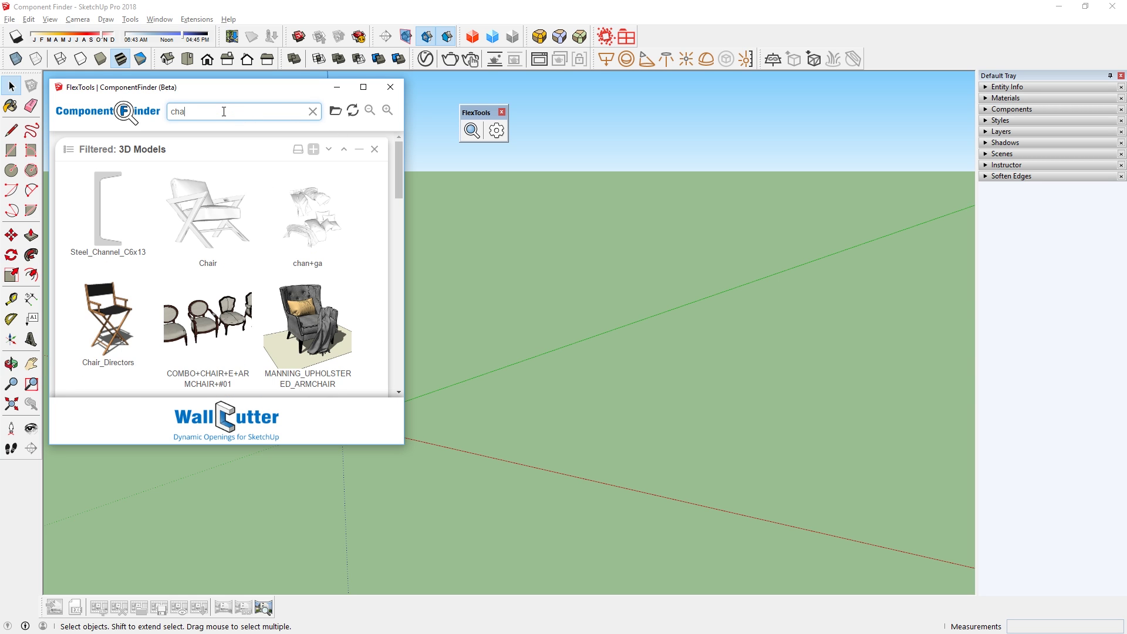
{"action": "left_click", "coordinate": [370, 111]}
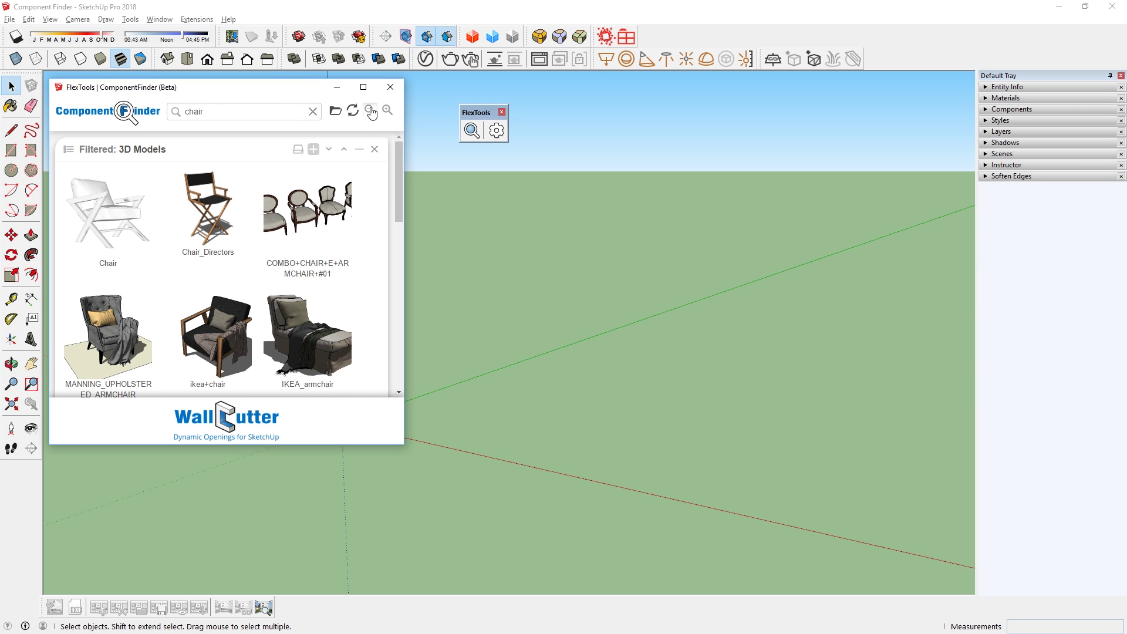
{"action": "left_click", "coordinate": [387, 112]}
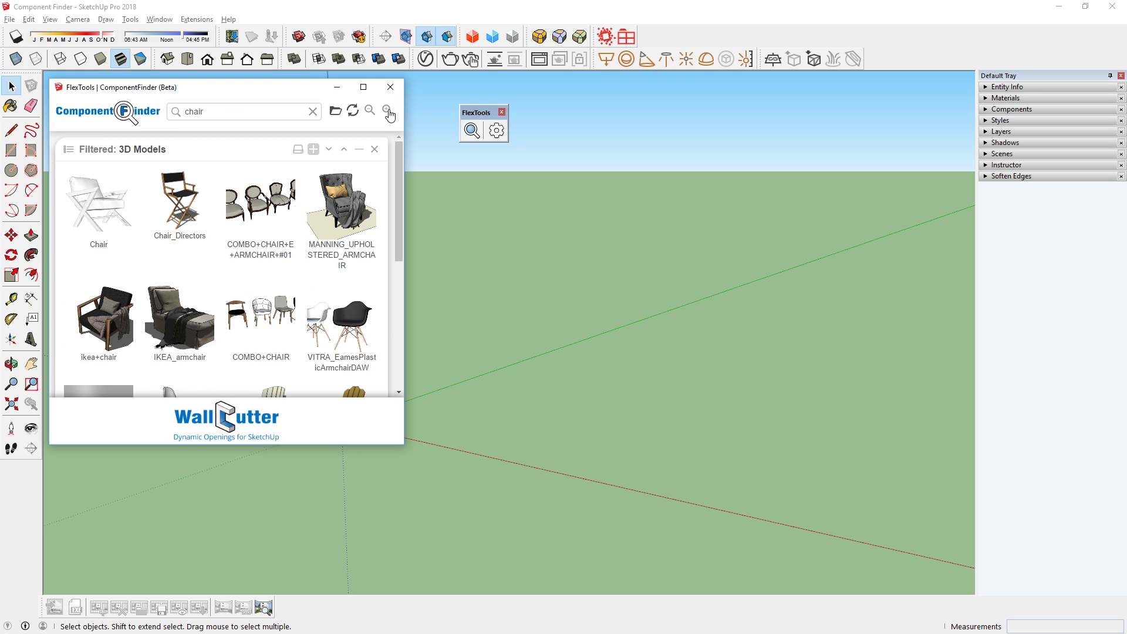
{"action": "left_click_drag", "start_coordinate": [407, 194], "coordinate": [391, 282]}
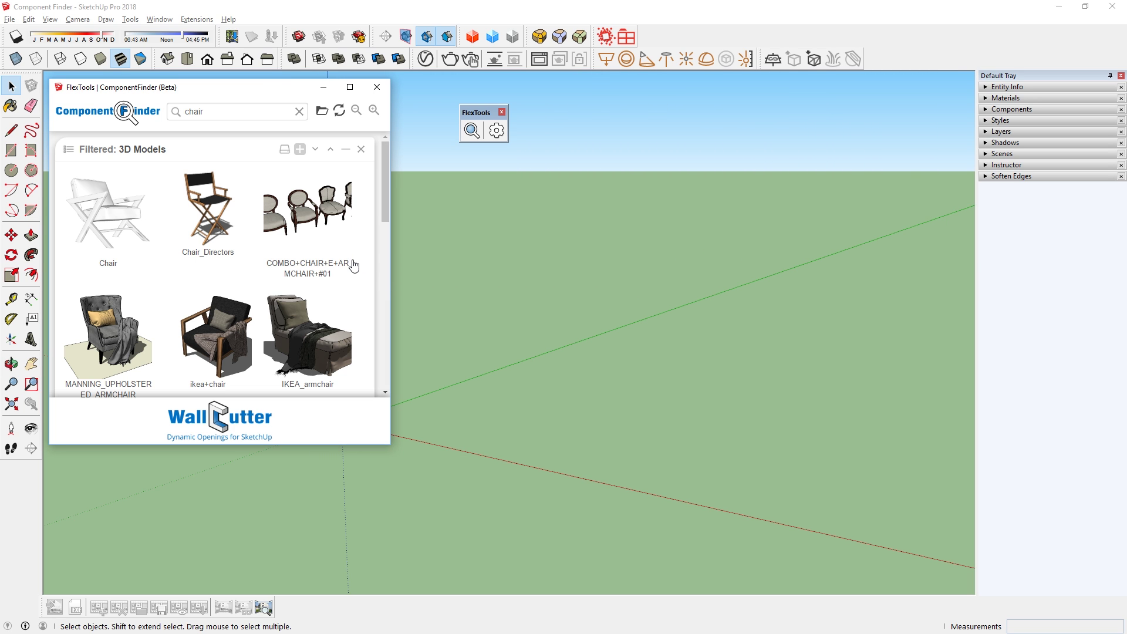
{"action": "scroll", "coordinate": [354, 266], "scroll_direction": "down", "scroll_amount": 10}
{"action": "scroll", "coordinate": [354, 266], "scroll_direction": "up", "scroll_amount": 5}
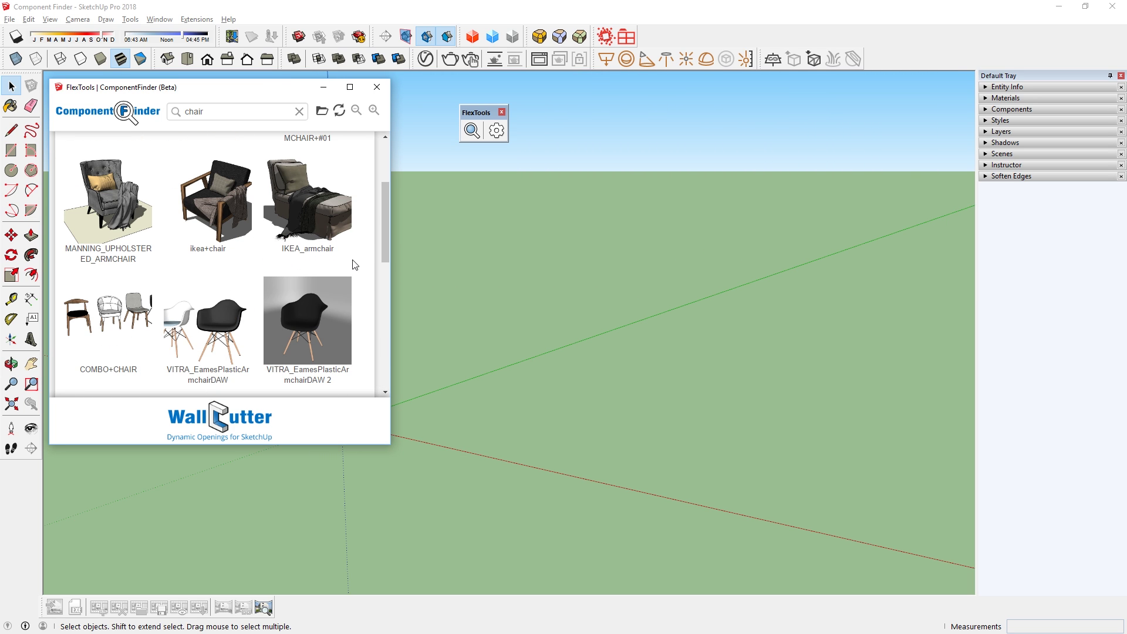
Place the five-chair COMBO+CHAIR set on the ground and clear the search.
{"action": "left_click", "coordinate": [91, 319]}
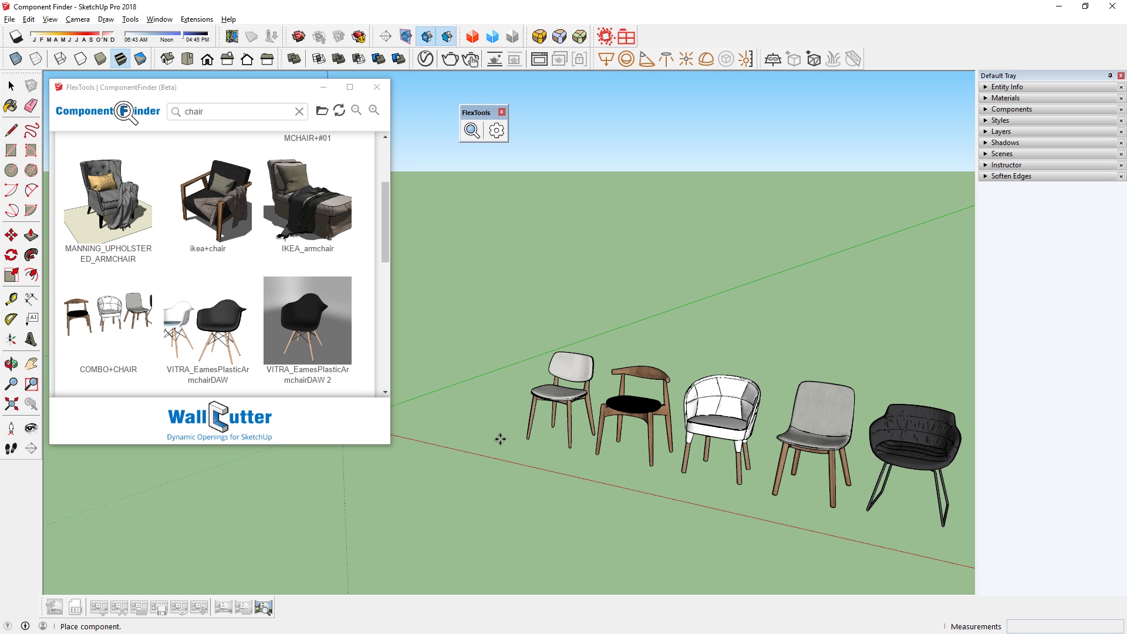
{"action": "left_click", "coordinate": [500, 439]}
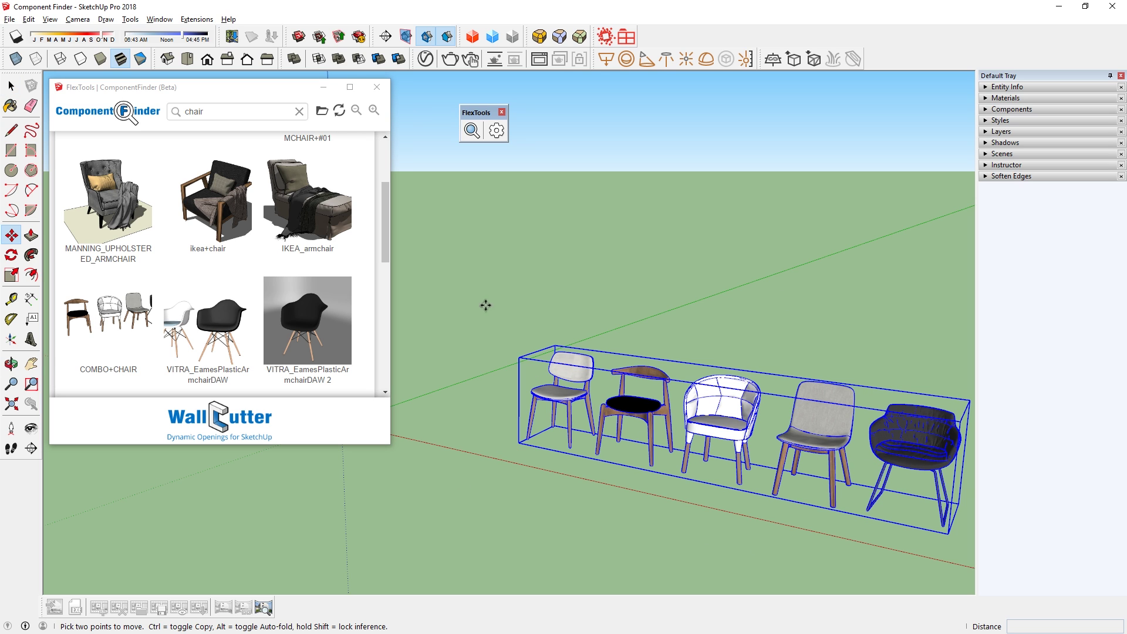
{"action": "left_click", "coordinate": [300, 111]}
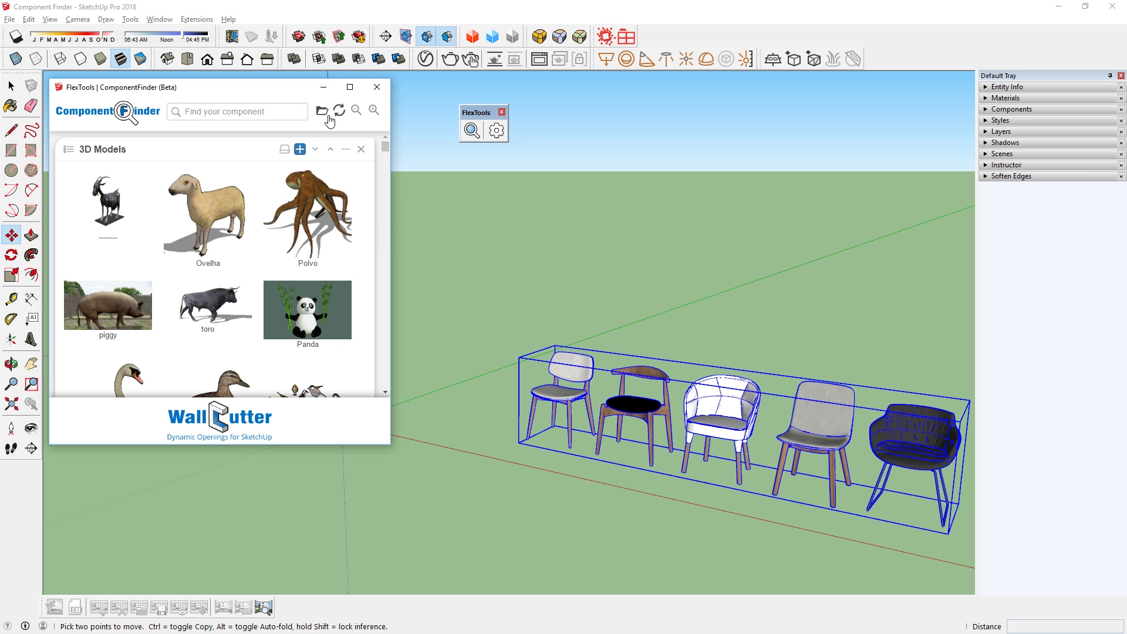
Add the Vegetation and Furniture folders together as new library panels.
{"action": "left_click", "coordinate": [321, 112]}
{"action": "scroll", "coordinate": [300, 247], "scroll_direction": "down", "scroll_amount": 2}
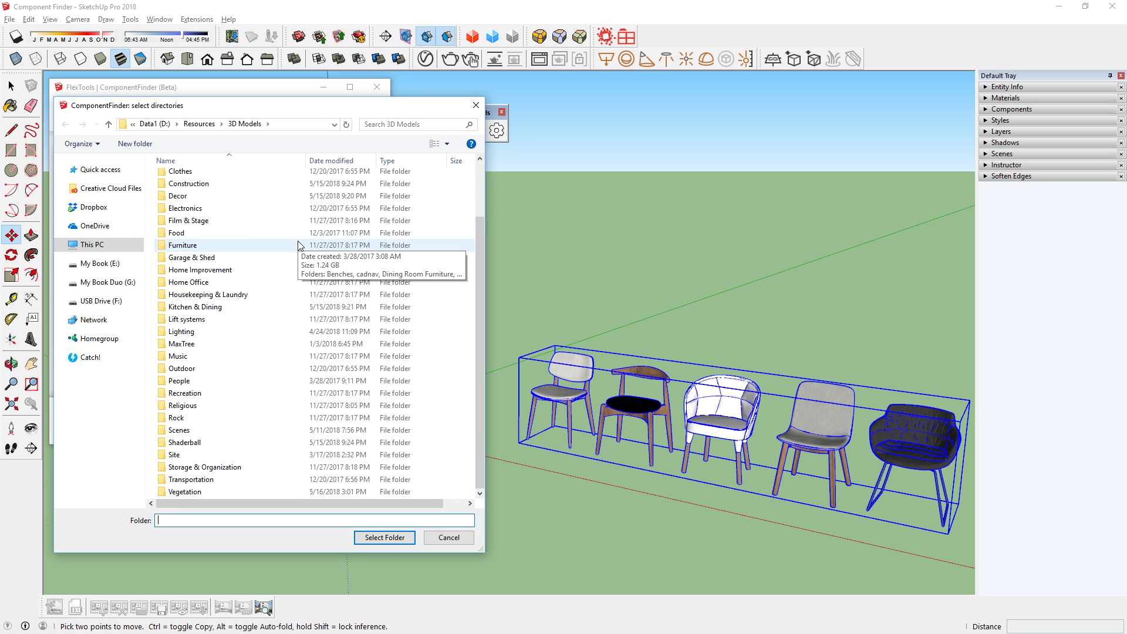
{"action": "left_click", "coordinate": [210, 492]}
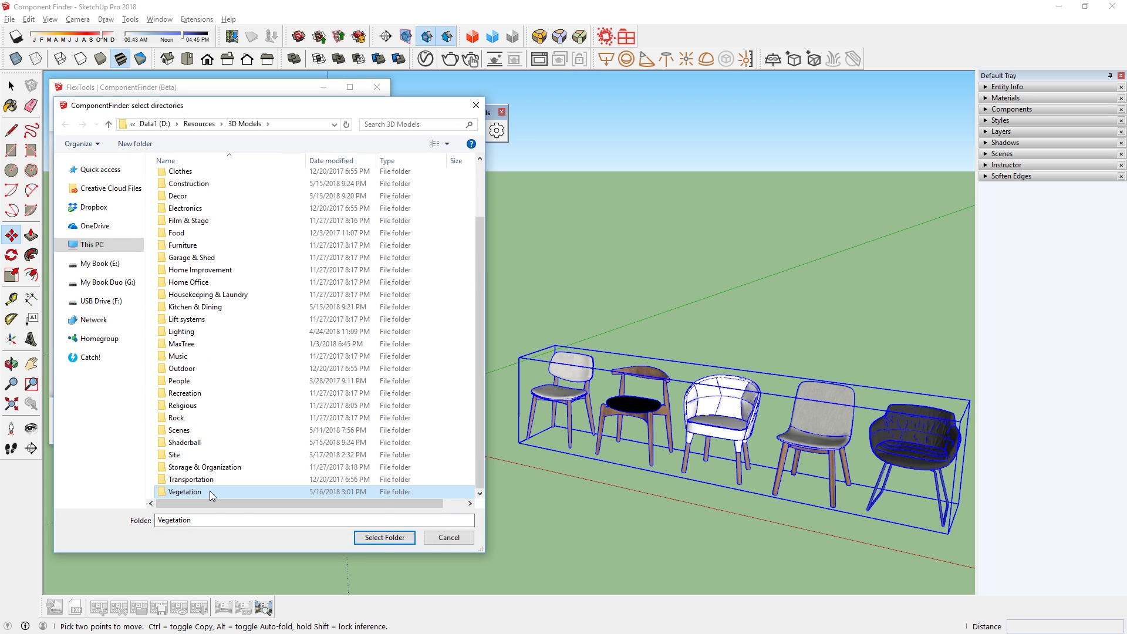
{"action": "left_click", "coordinate": [183, 245], "text": "ctrl"}
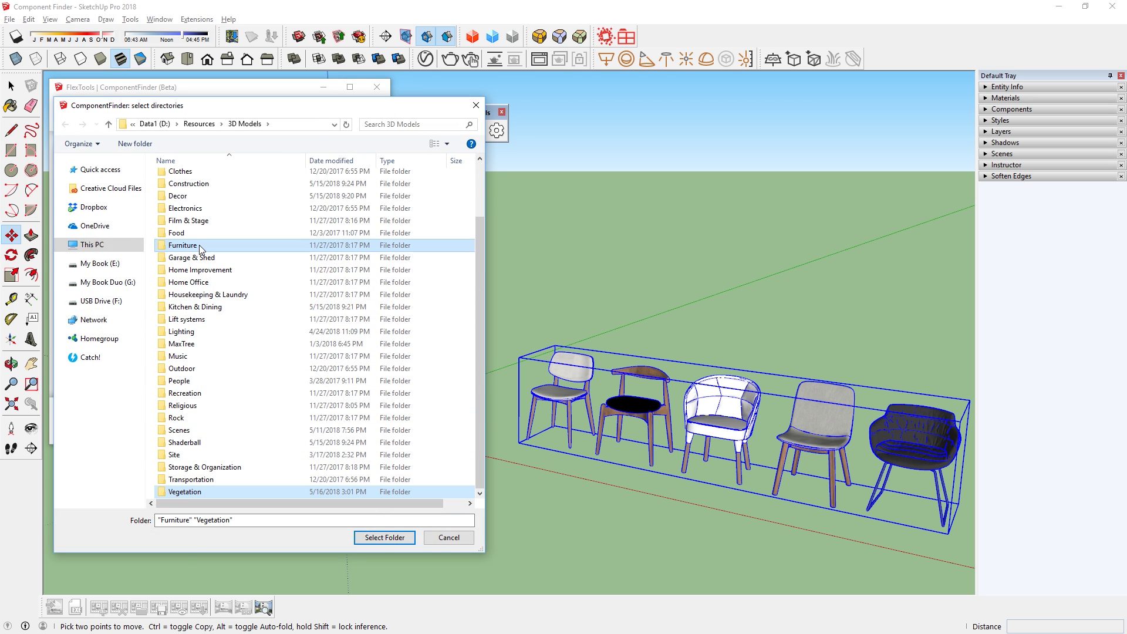
{"action": "left_click", "coordinate": [385, 538]}
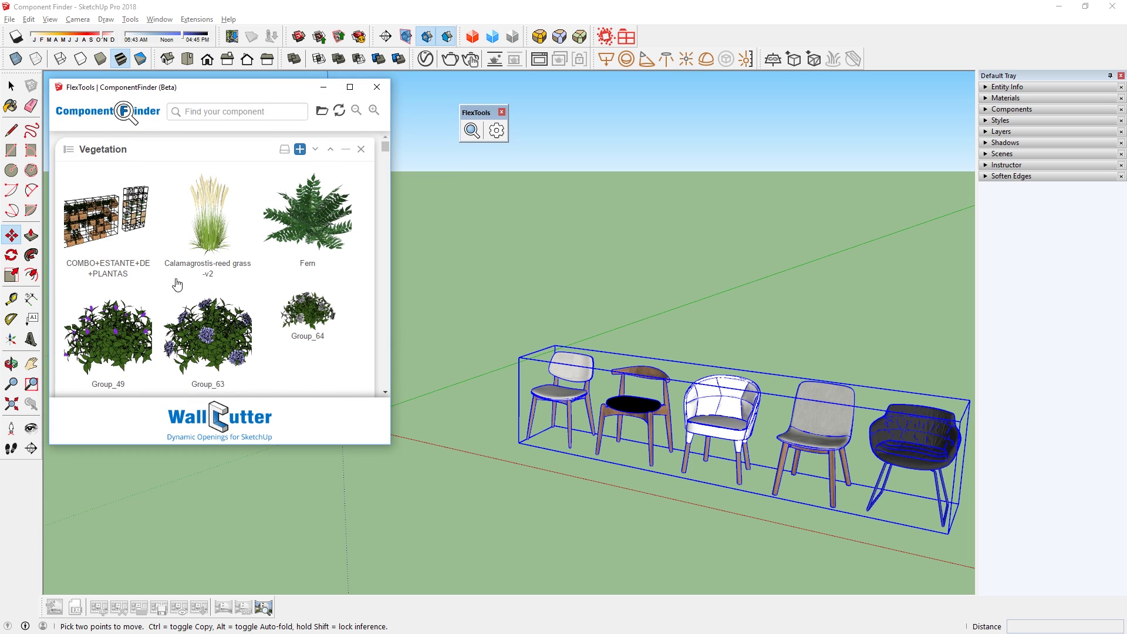
Collapse the Vegetation, Furniture and 3D Models panels and reorder them with the arrows.
{"action": "mouse_move", "coordinate": [385, 146]}
{"action": "left_mouse_down"}
{"action": "mouse_move", "coordinate": [378, 377]}
{"action": "mouse_move", "coordinate": [382, 143]}
{"action": "left_mouse_up"}
{"action": "left_click", "coordinate": [346, 149]}
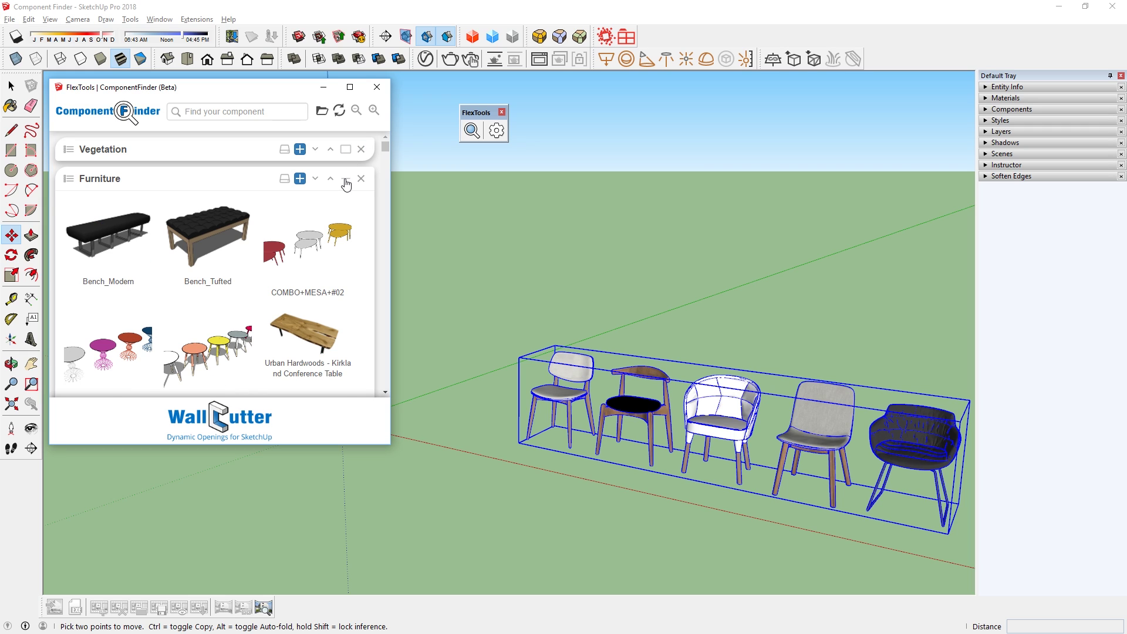
{"action": "left_click", "coordinate": [346, 184]}
{"action": "left_click", "coordinate": [346, 208]}
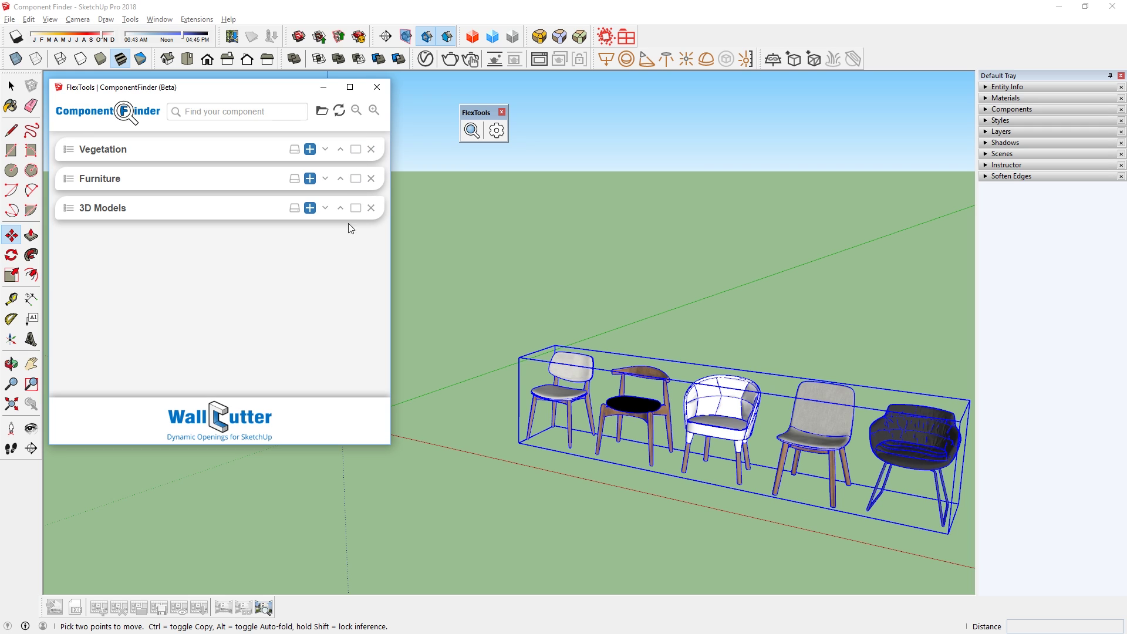
{"action": "left_click", "coordinate": [327, 150]}
{"action": "left_click", "coordinate": [325, 179]}
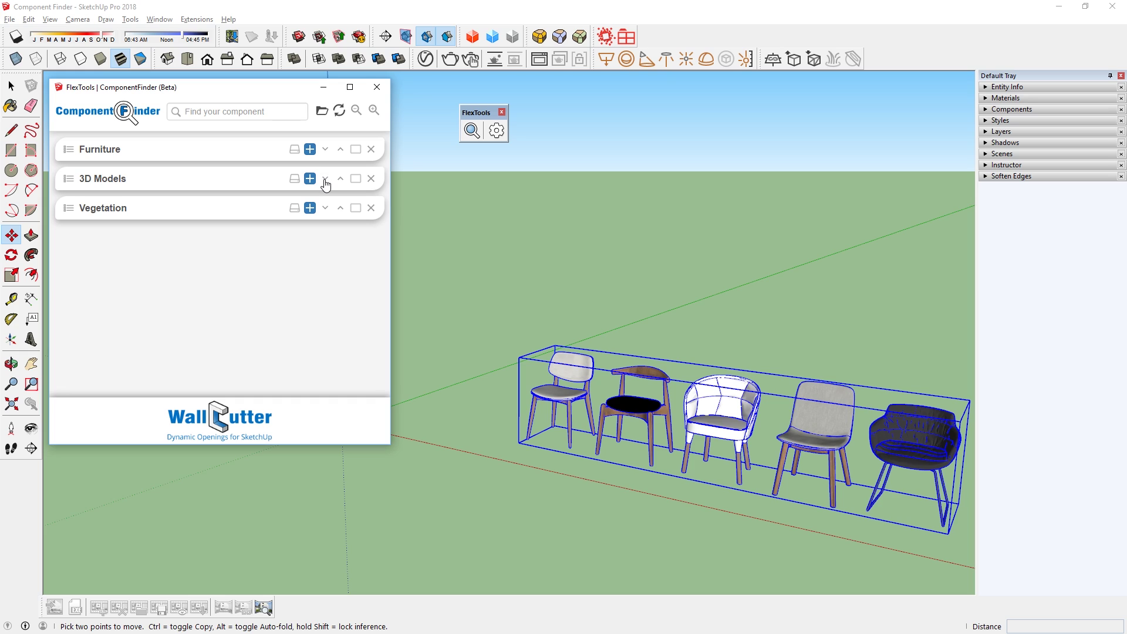
{"action": "left_click", "coordinate": [340, 179]}
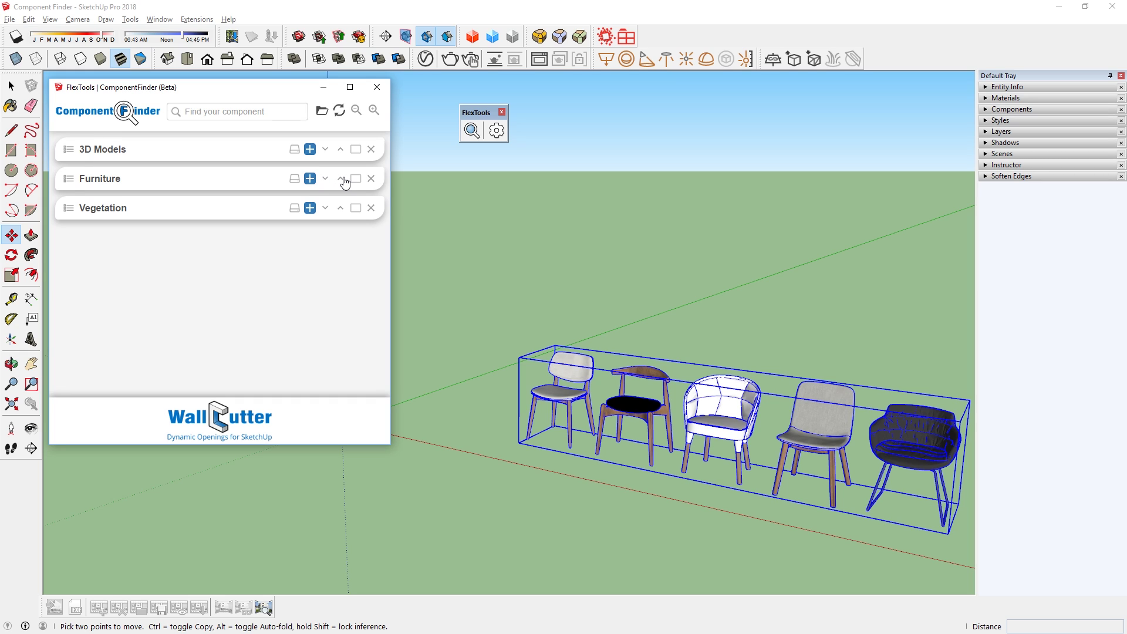
Remove the 3D Models panel and expand Furniture to show its chairs.
{"action": "left_click", "coordinate": [371, 150]}
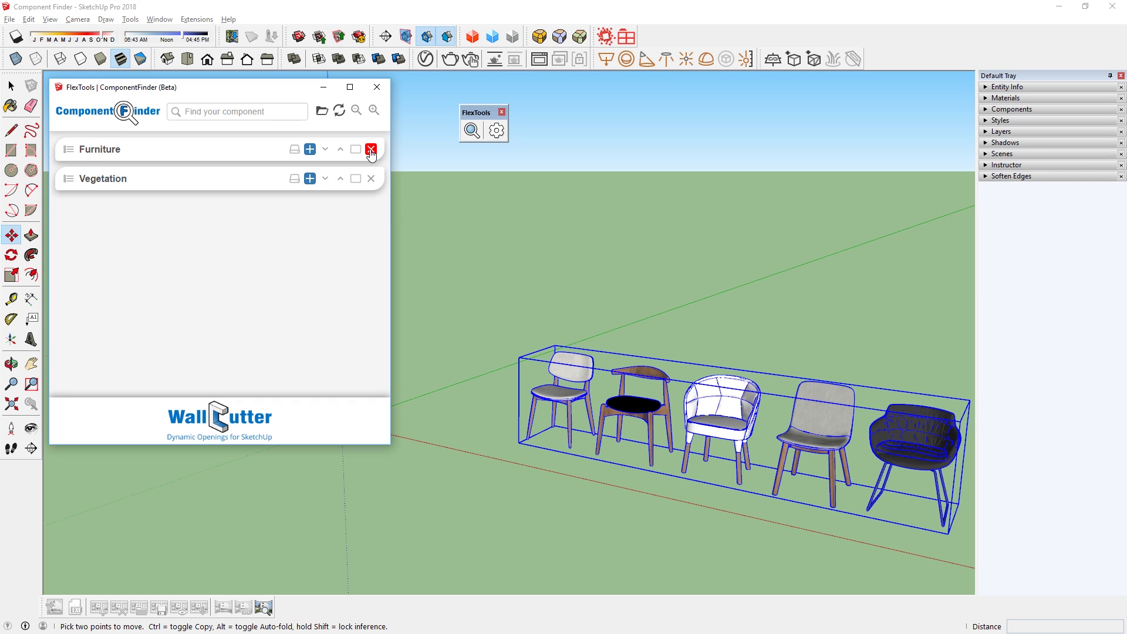
{"action": "left_click", "coordinate": [355, 150]}
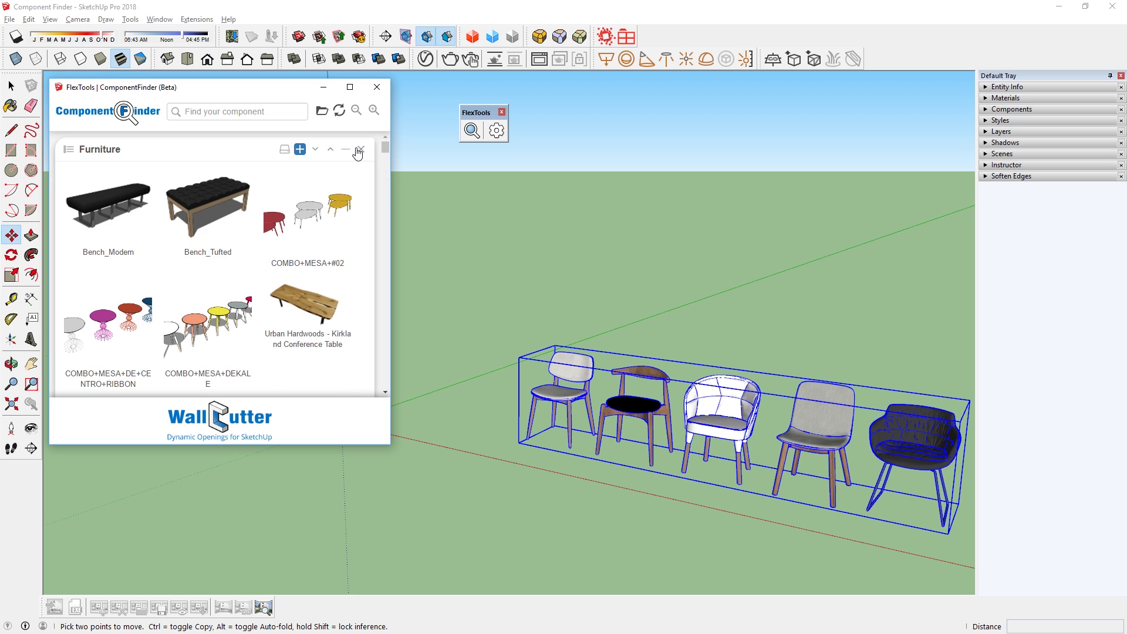
{"action": "left_click", "coordinate": [284, 152]}
Place the COMBO+CADEIRAS+01 chair set from the Furniture library in front of the other chairs.
{"action": "scroll", "coordinate": [276, 250], "scroll_direction": "down", "scroll_amount": 5}
{"action": "left_click", "coordinate": [223, 290]}
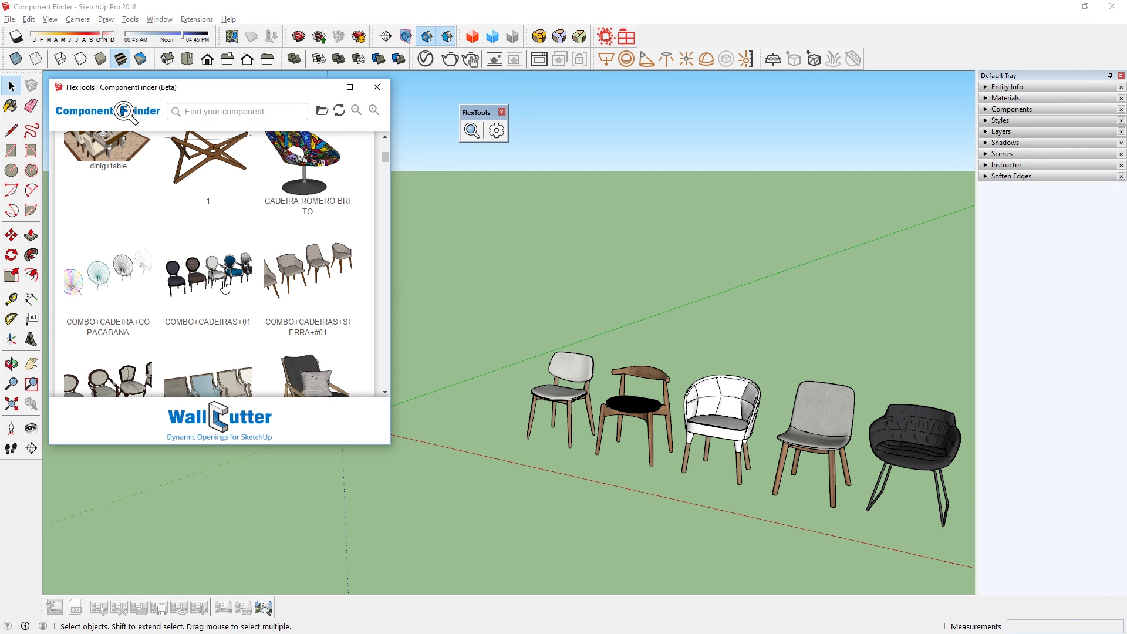
{"action": "left_click", "coordinate": [414, 454]}
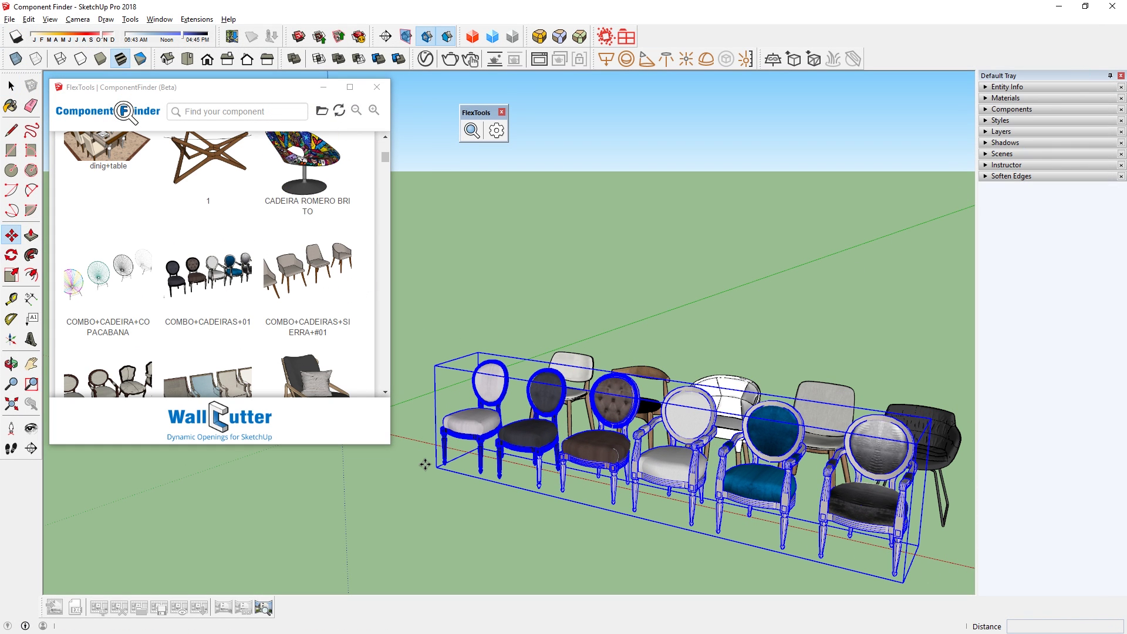
{"action": "key", "text": "space"}
Make the dark grey chair inside the set a component and start adding it to Furniture.
{"action": "double_click", "coordinate": [522, 436]}
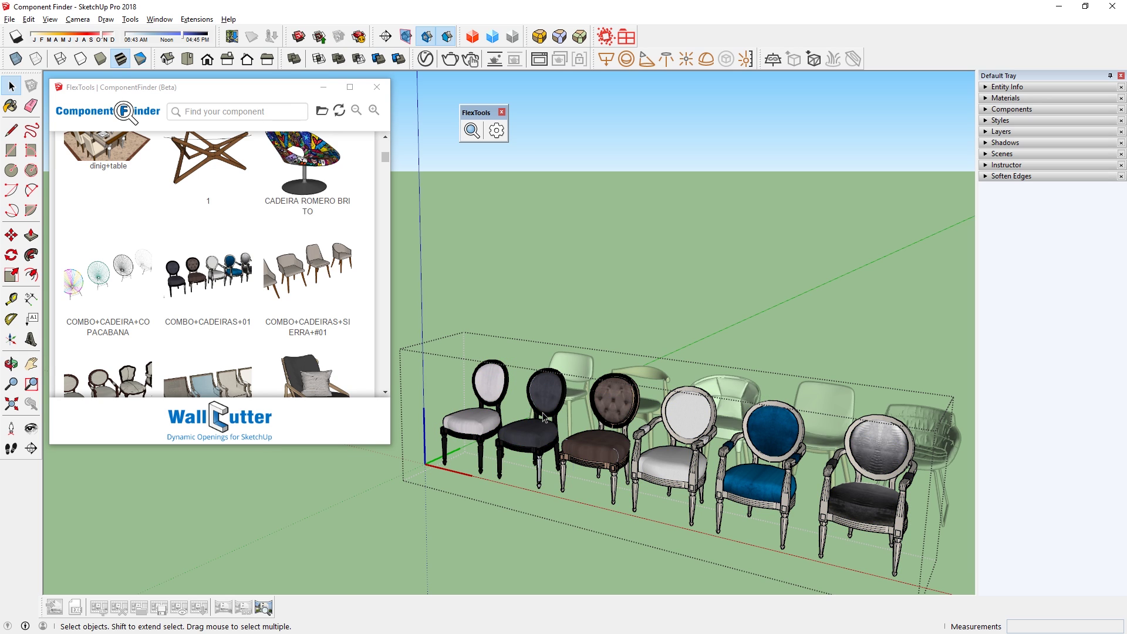
{"action": "left_click", "coordinate": [545, 418]}
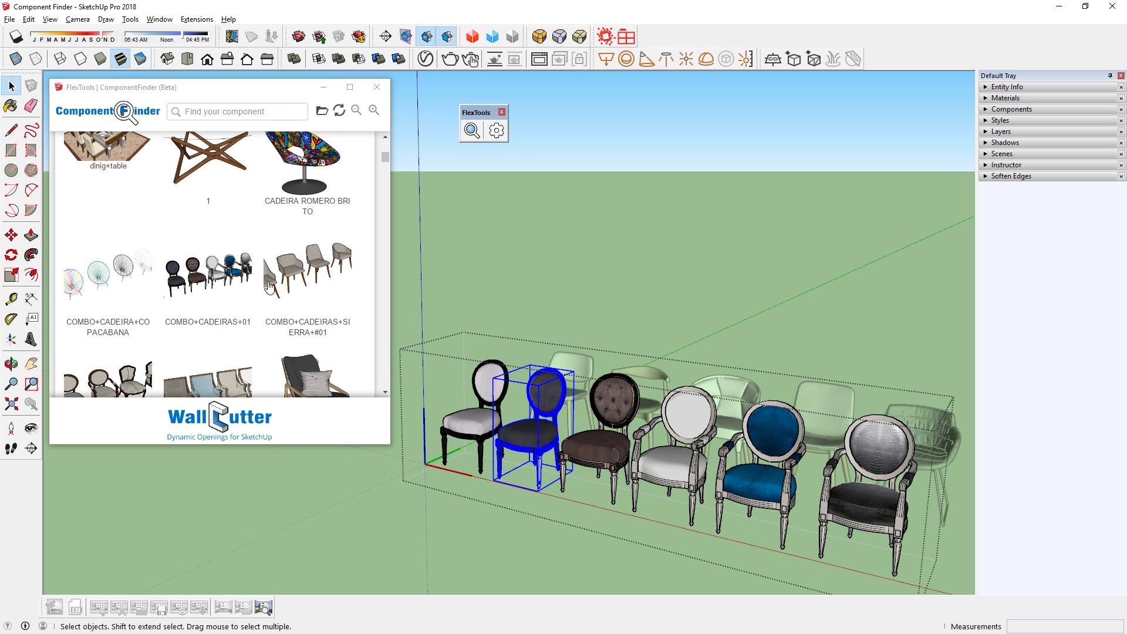
{"action": "scroll", "coordinate": [222, 274], "scroll_direction": "up", "scroll_amount": 5}
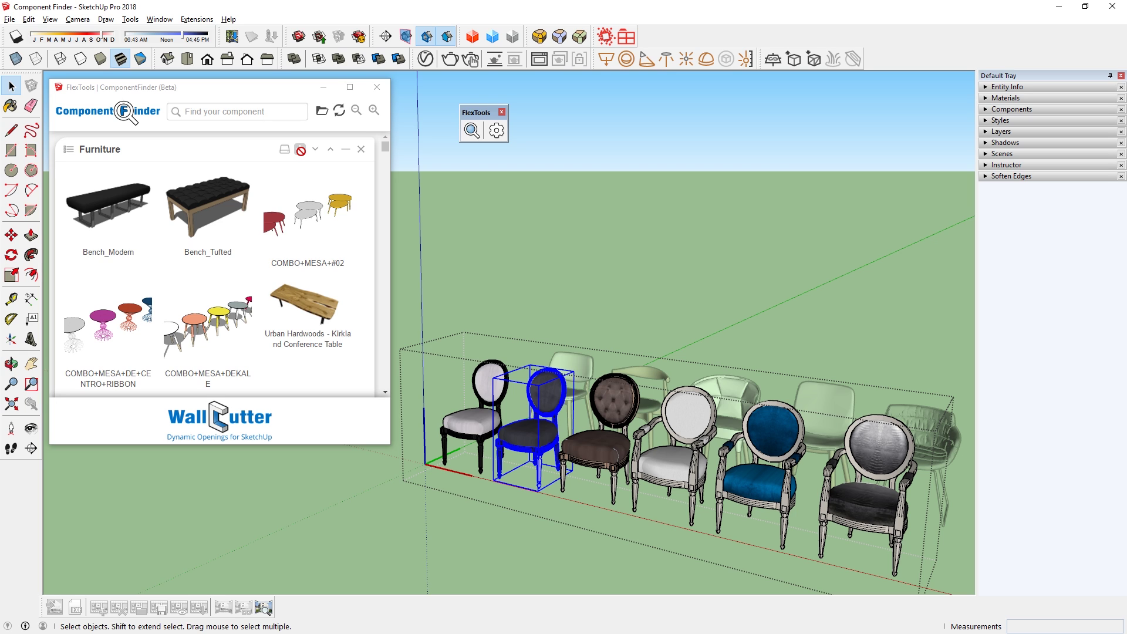
{"action": "right_click", "coordinate": [527, 441]}
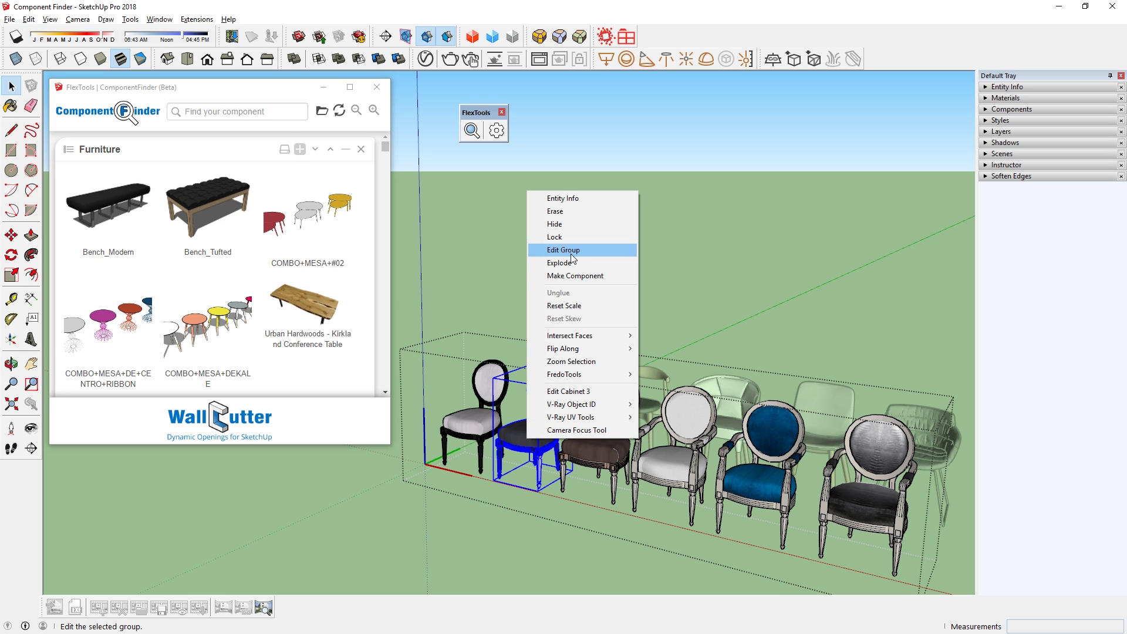
{"action": "left_click", "coordinate": [575, 276]}
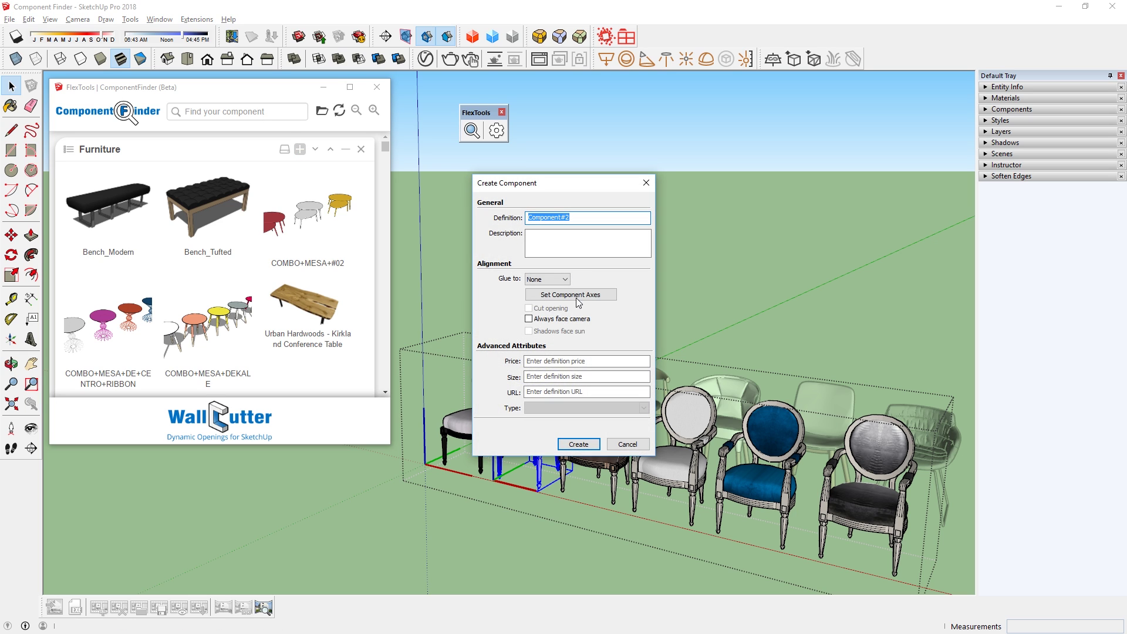
{"action": "left_click", "coordinate": [579, 445]}
{"action": "left_click", "coordinate": [300, 149]}
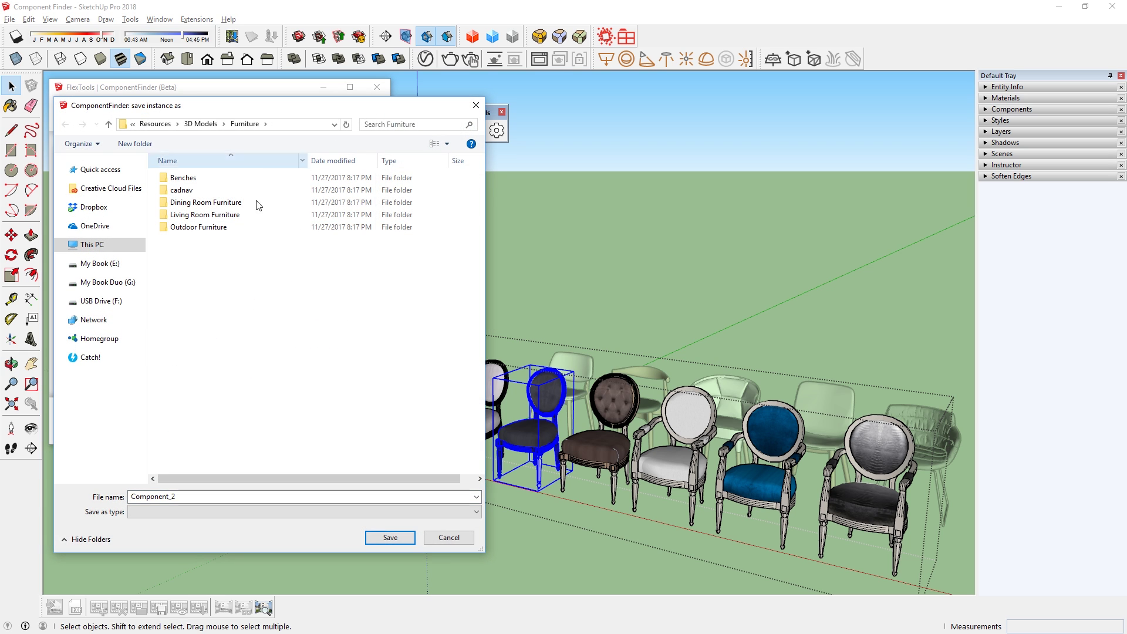
Cancel the save dialog and scroll down the Furniture list.
{"action": "left_click", "coordinate": [448, 538]}
{"action": "scroll", "coordinate": [221, 288], "scroll_direction": "down", "scroll_amount": 5}
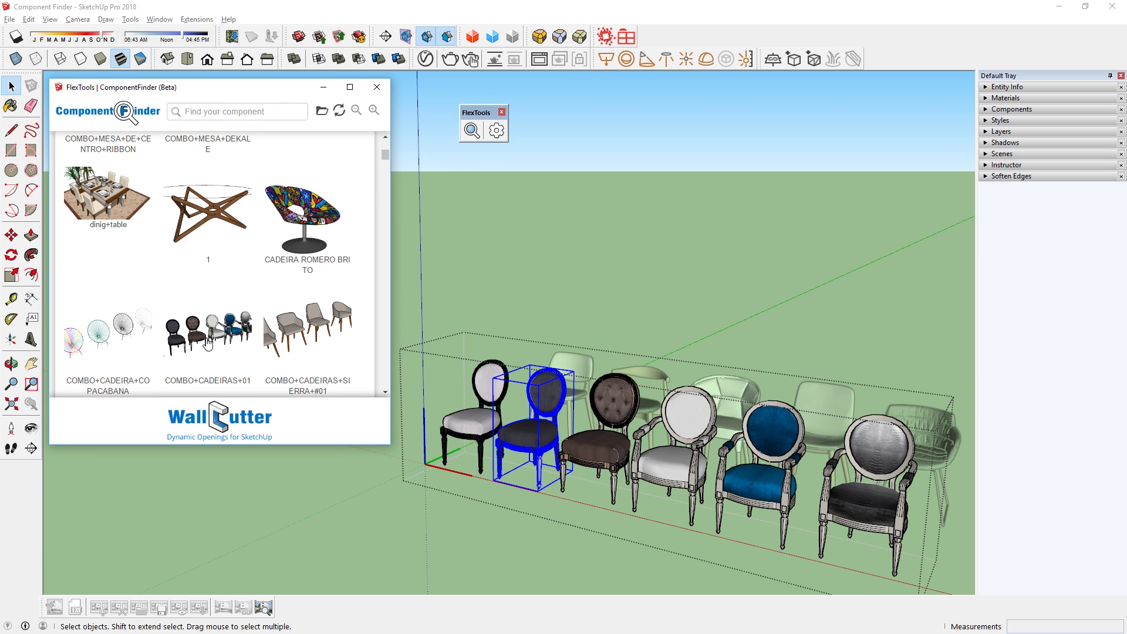
Open COMBO+CADEIRAS+01's folder as a library and save the chair into Armchairs & Accent Chairs.
{"action": "right_click", "coordinate": [207, 342]}
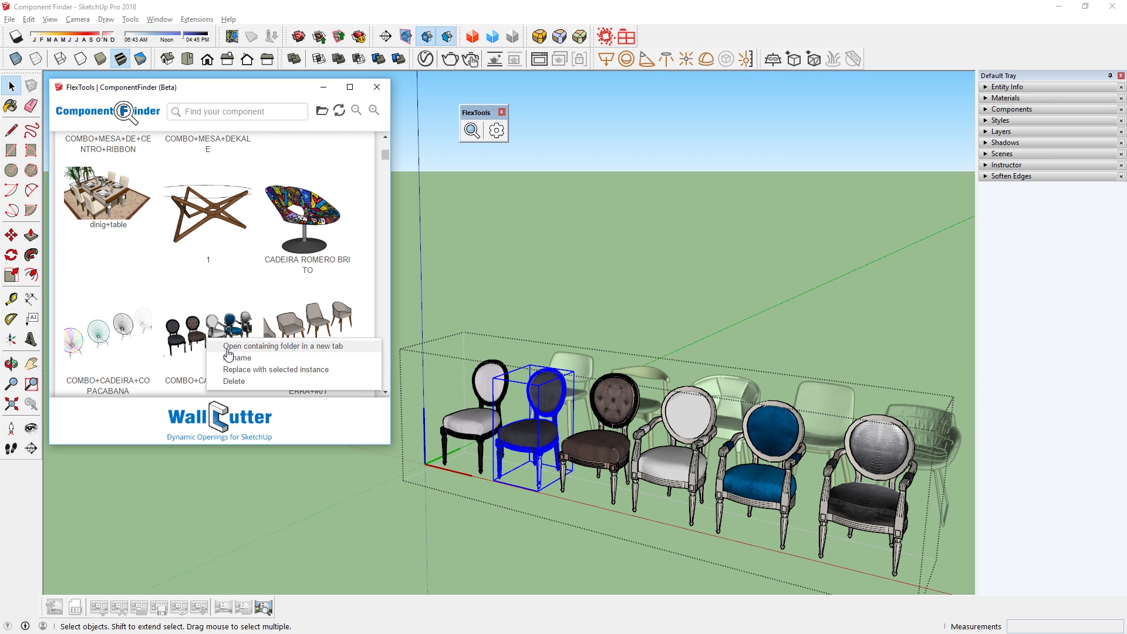
{"action": "left_click", "coordinate": [272, 346]}
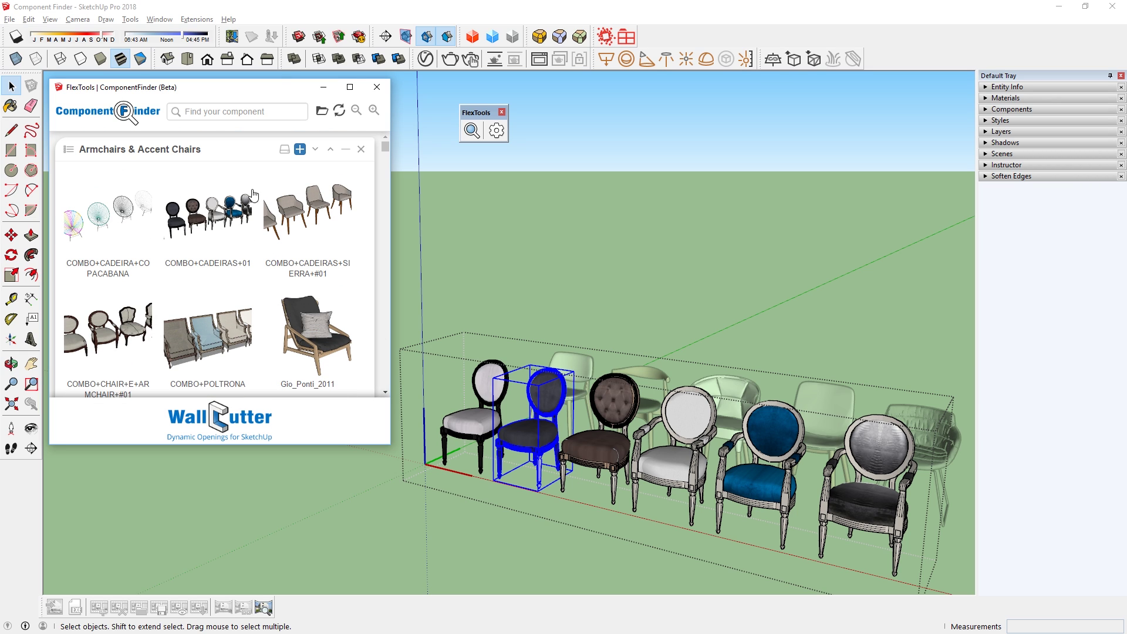
{"action": "left_click", "coordinate": [299, 149]}
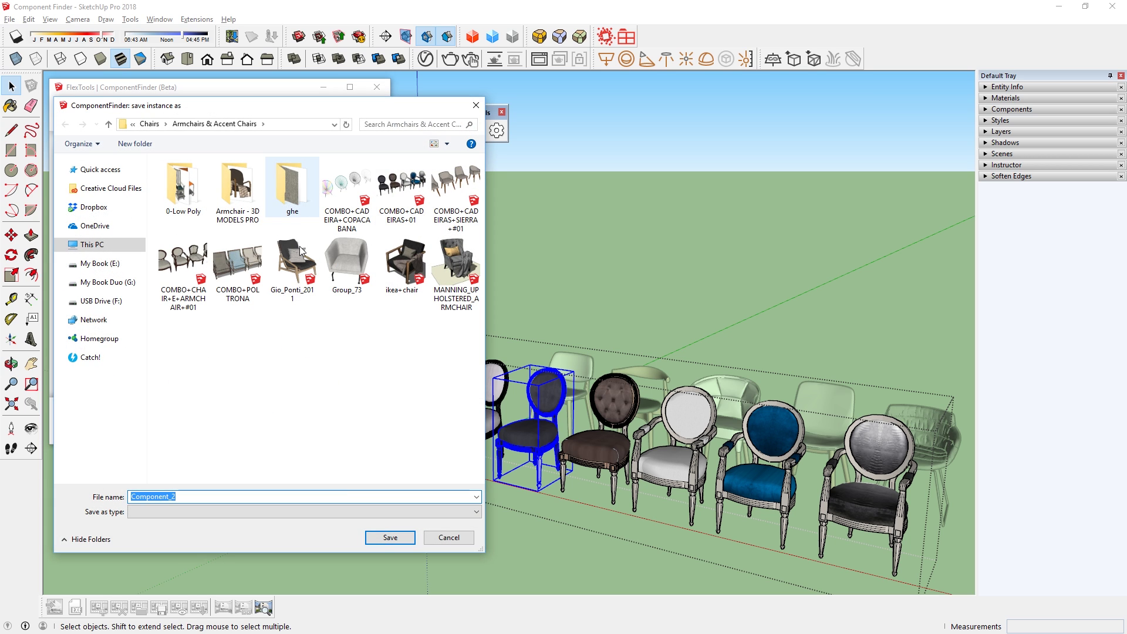
{"action": "left_click", "coordinate": [391, 538]}
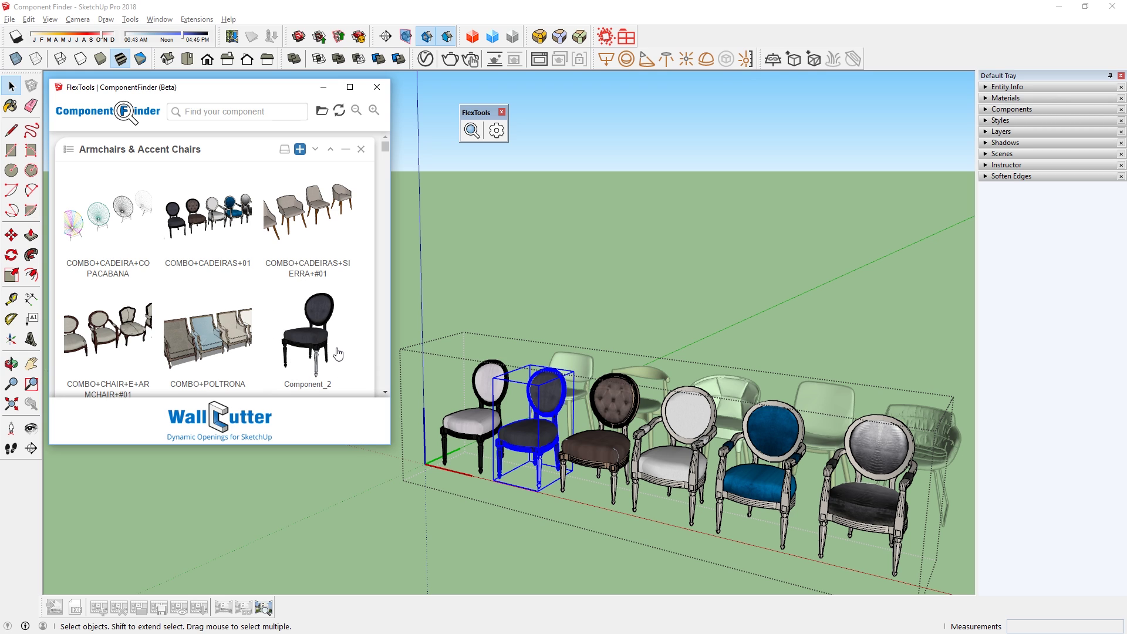
Rename the saved Component_2 entry to 'Gray Chair'.
{"action": "right_click", "coordinate": [336, 351]}
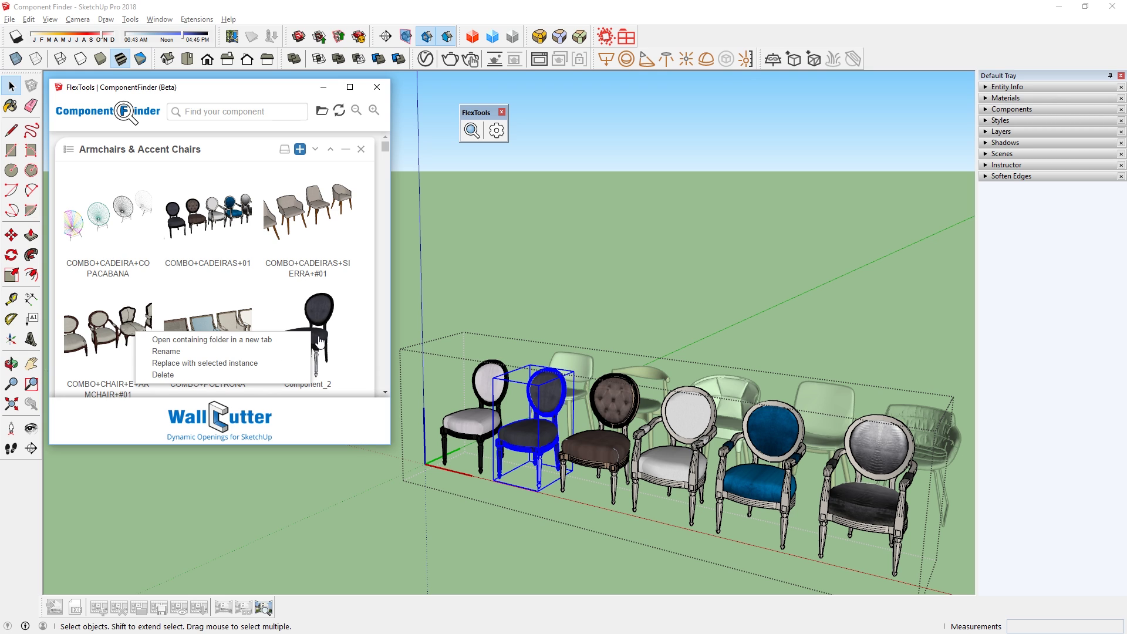
{"action": "left_click", "coordinate": [166, 351]}
{"action": "type", "text": "Gray Chair"}
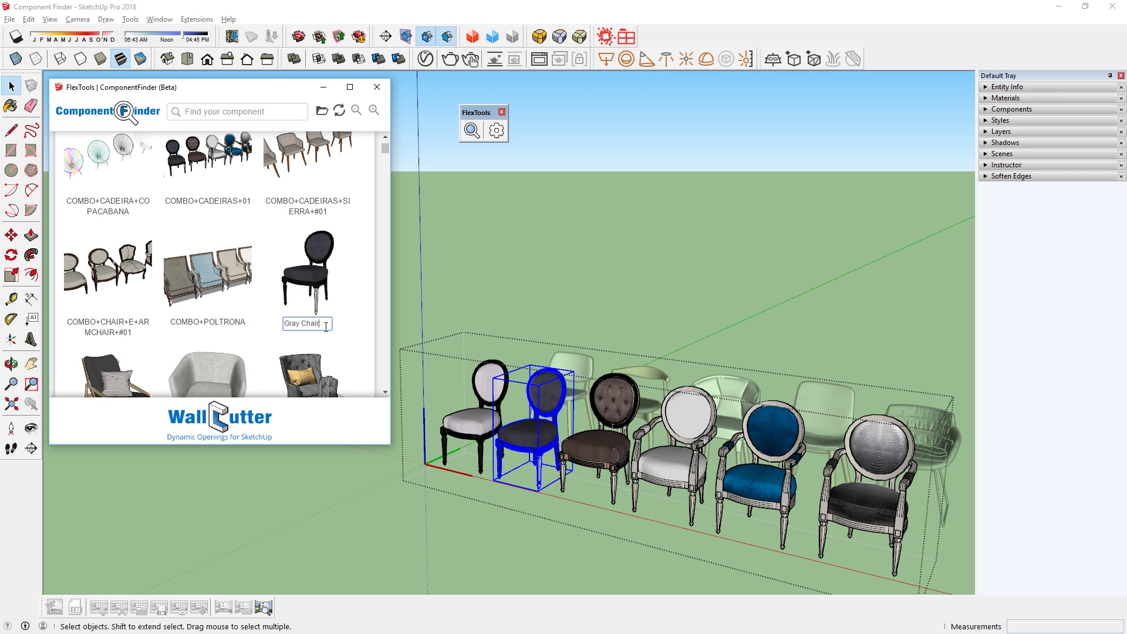
{"action": "key", "text": "Return"}
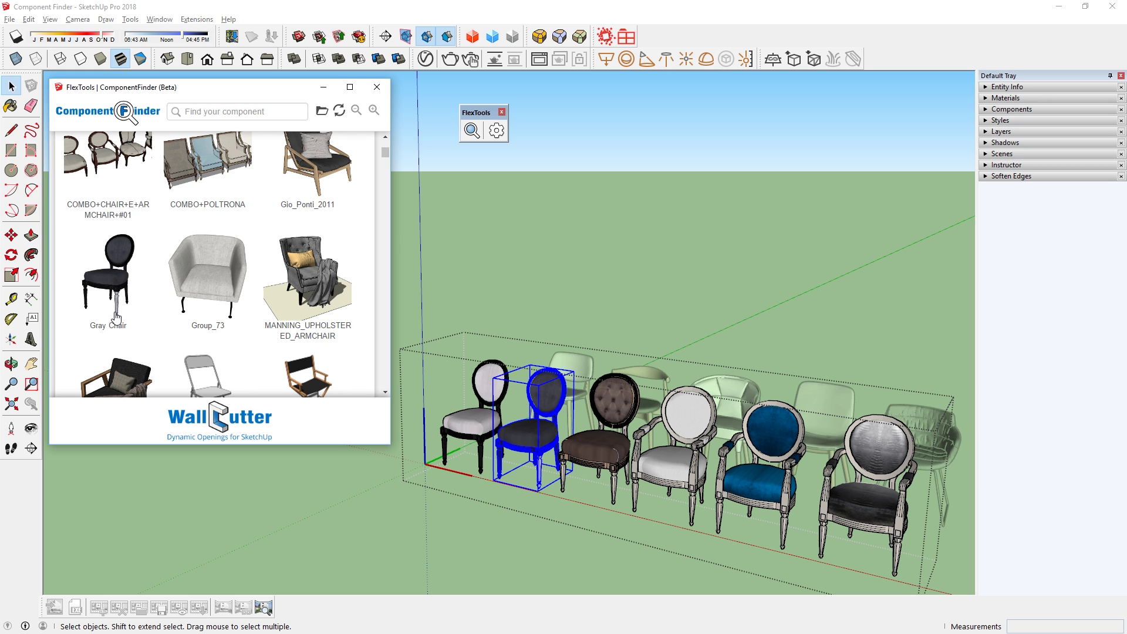
Paint the chair's white front leg with the black sampled from its other legs.
{"action": "scroll", "coordinate": [543, 483], "scroll_direction": "up", "scroll_amount": 6}
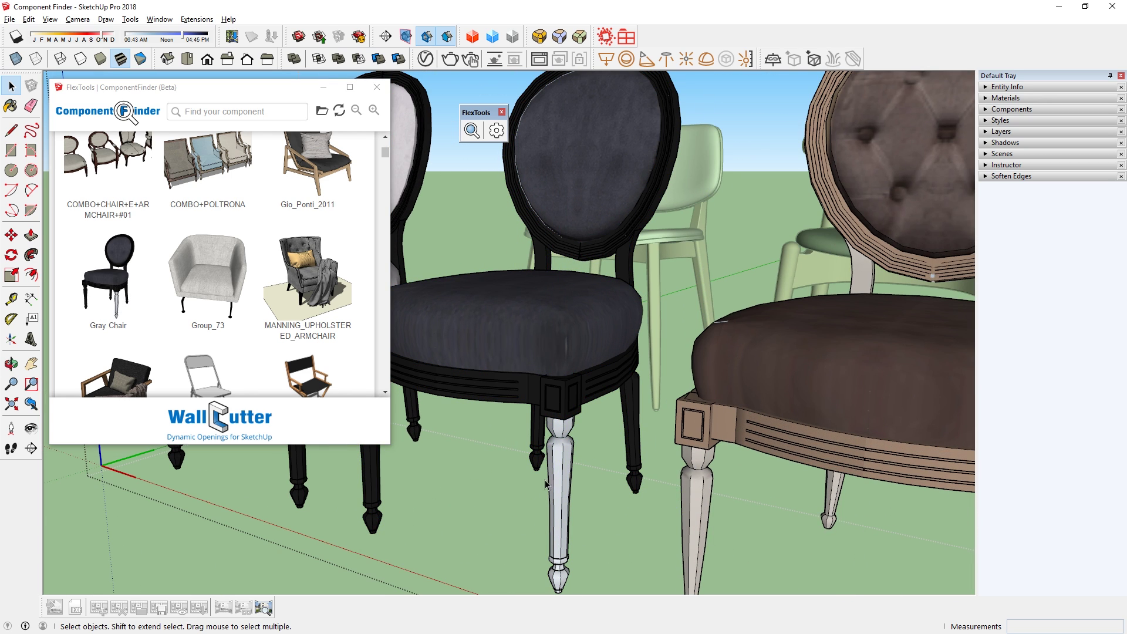
{"action": "double_click", "coordinate": [632, 416]}
{"action": "key", "text": "b"}
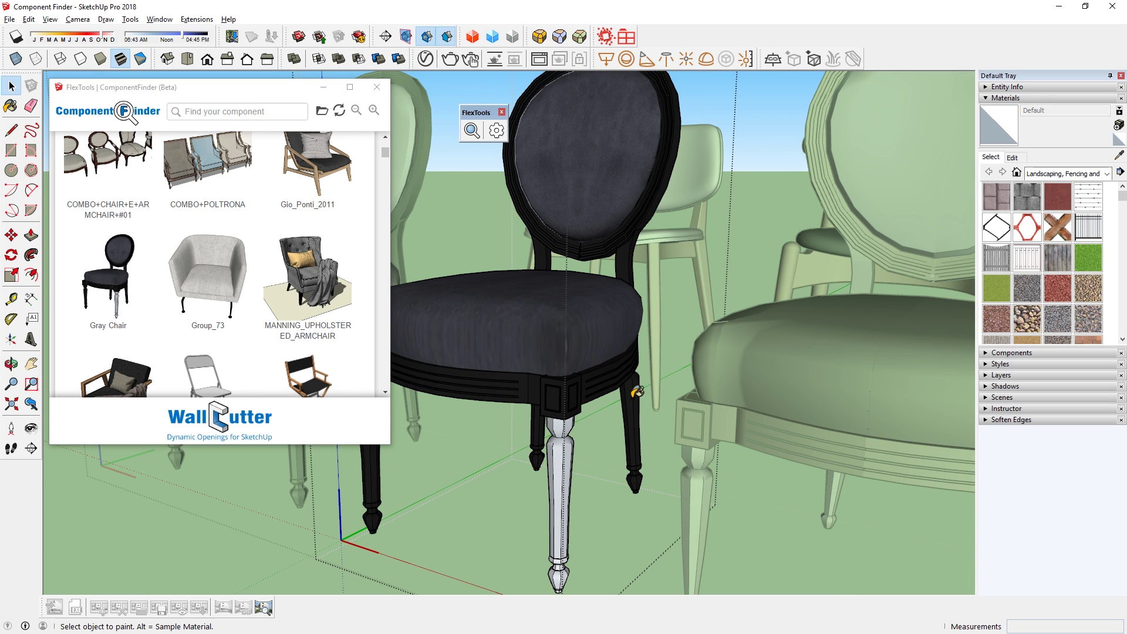
{"action": "left_click", "coordinate": [632, 395], "text": "alt"}
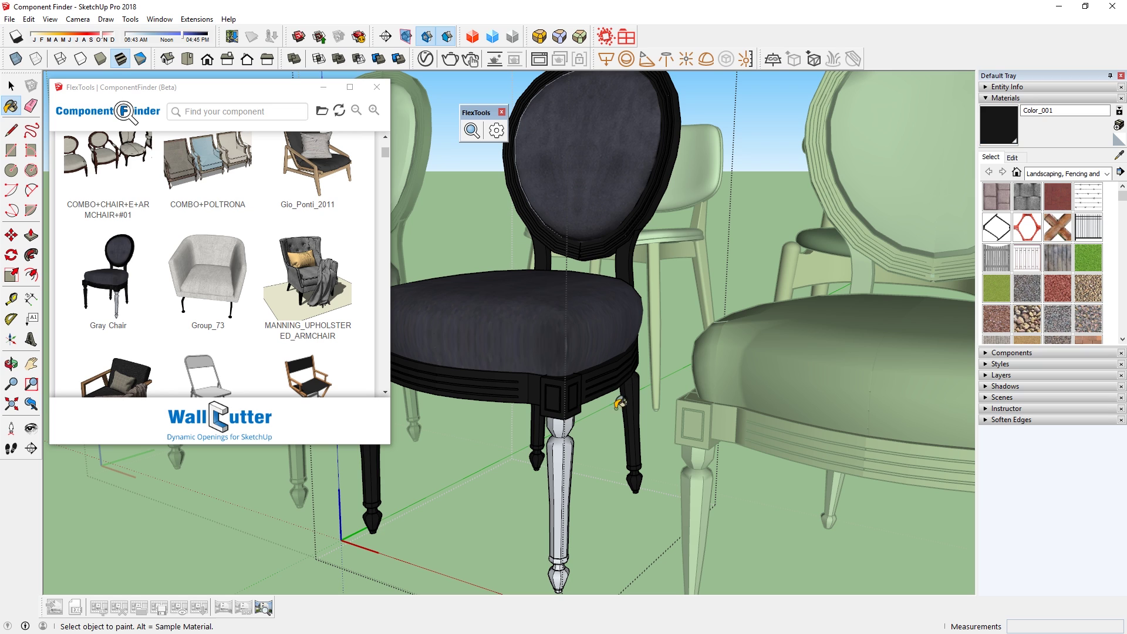
{"action": "left_click", "coordinate": [558, 505]}
{"action": "key", "text": "space"}
Replace the Gray Chair library entry with the repaired chair.
{"action": "left_click", "coordinate": [599, 312]}
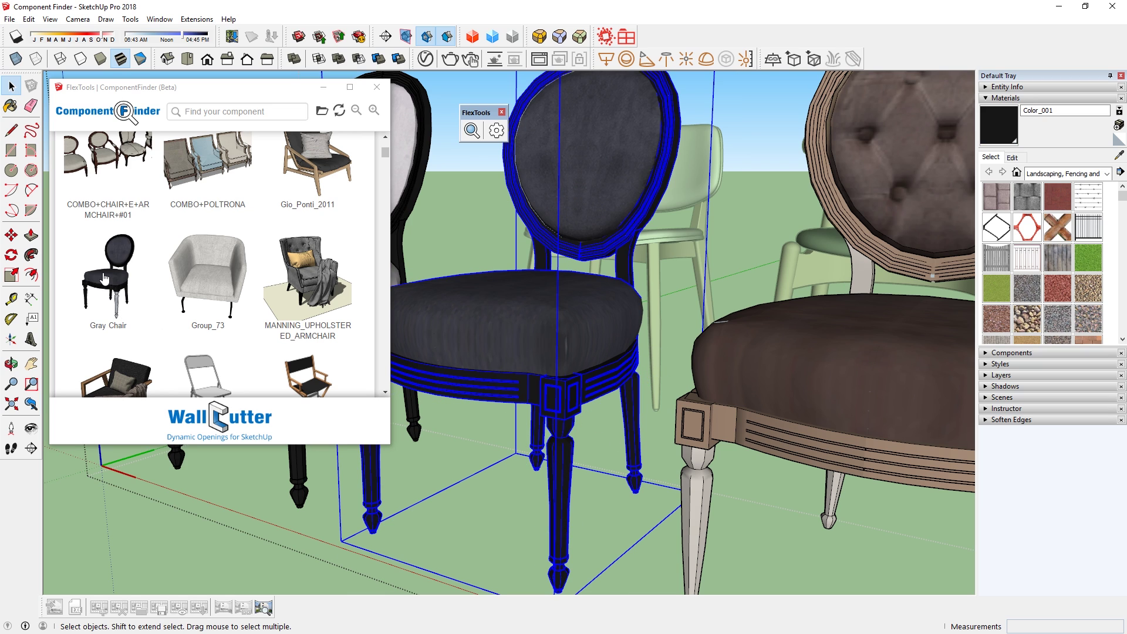
{"action": "right_click", "coordinate": [104, 279]}
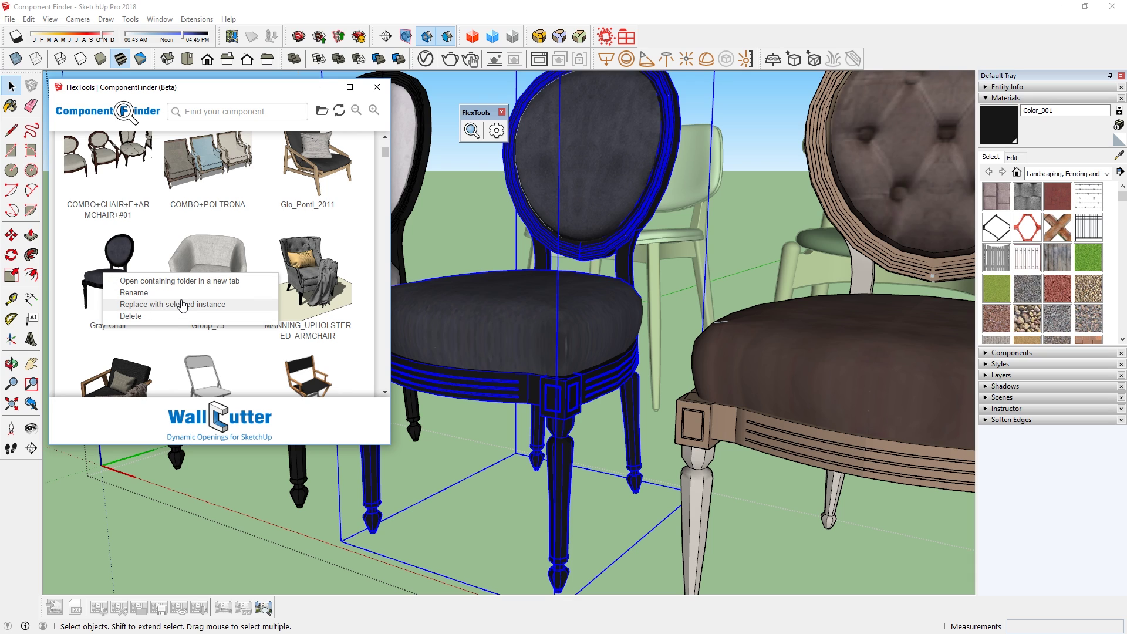
{"action": "left_click", "coordinate": [183, 304]}
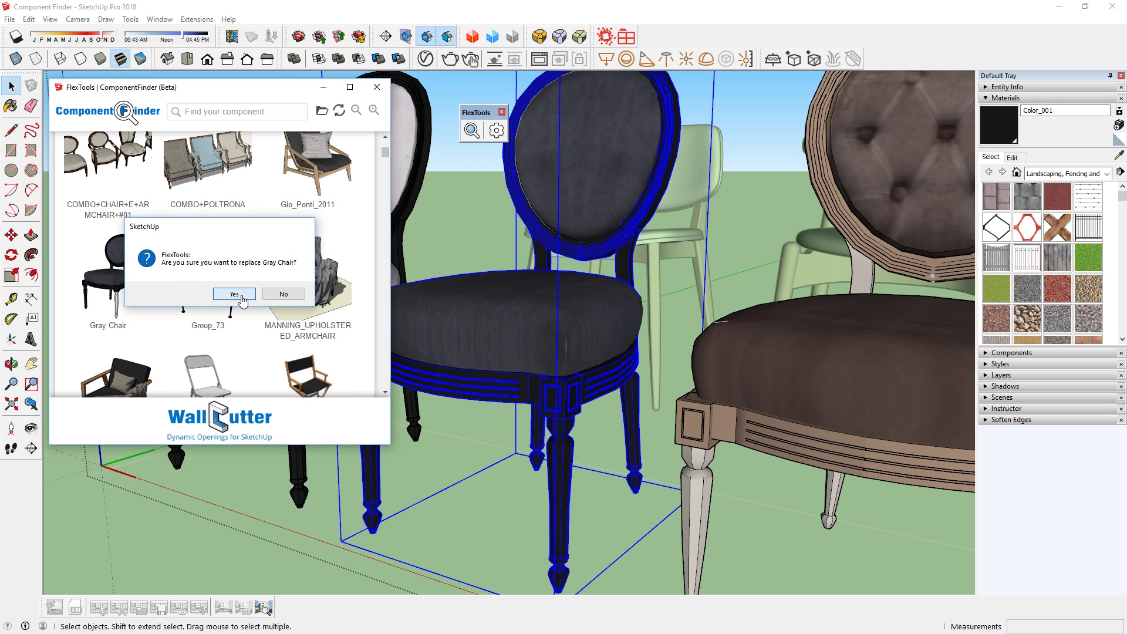
{"action": "left_click", "coordinate": [240, 296]}
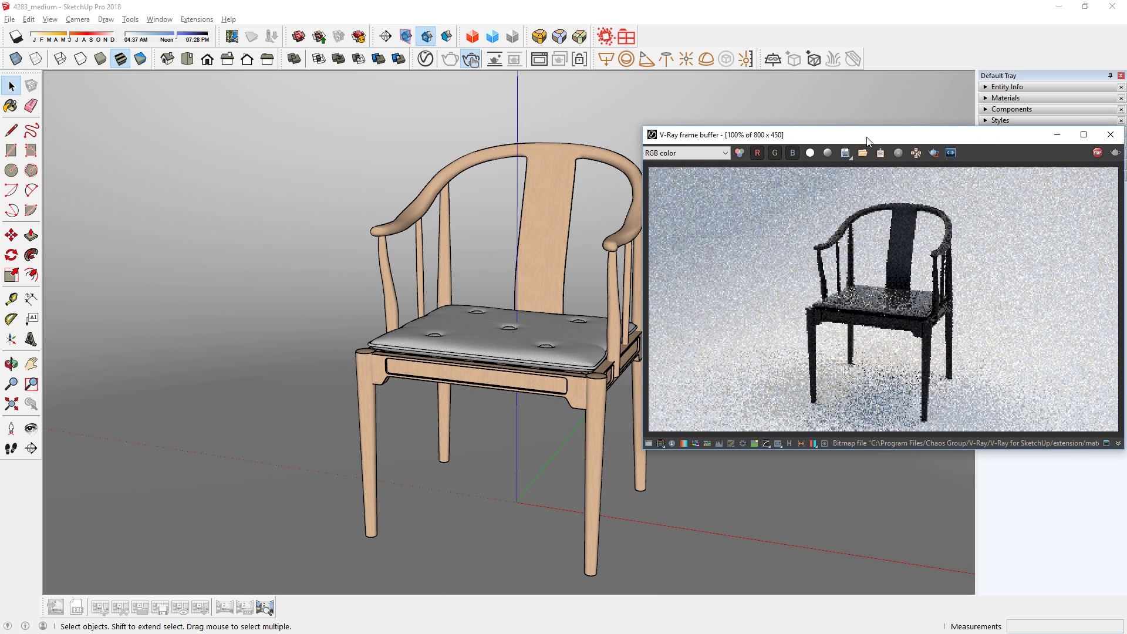
Open ComponentFinder and search the library for 'chair'.
{"action": "left_click", "coordinate": [454, 111]}
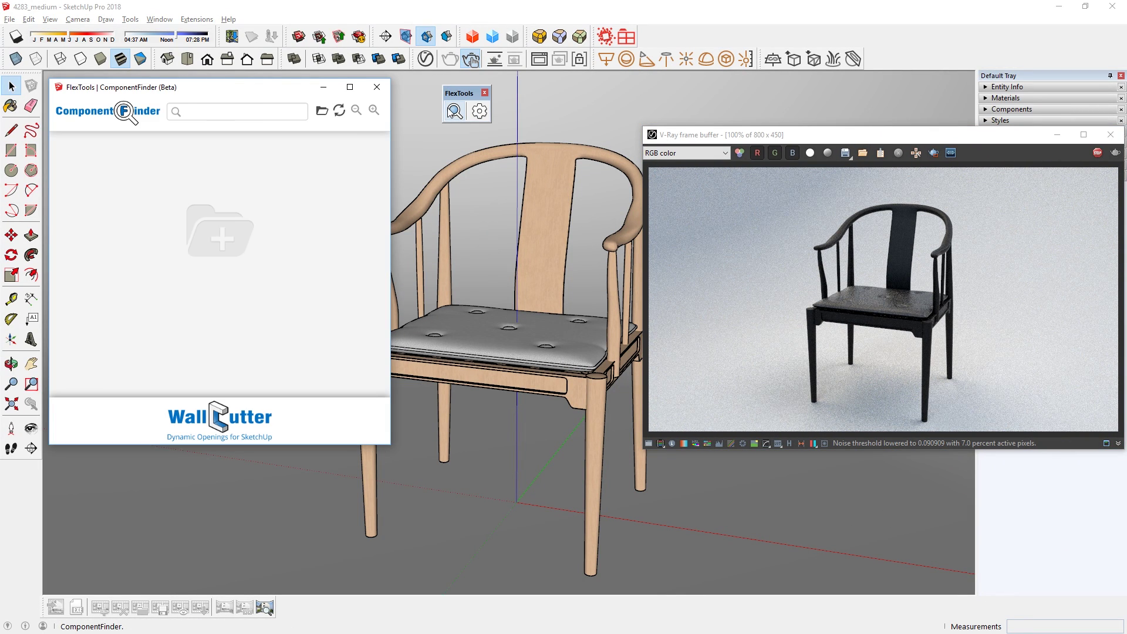
{"action": "left_click", "coordinate": [274, 113]}
{"action": "type", "text": "chair"}
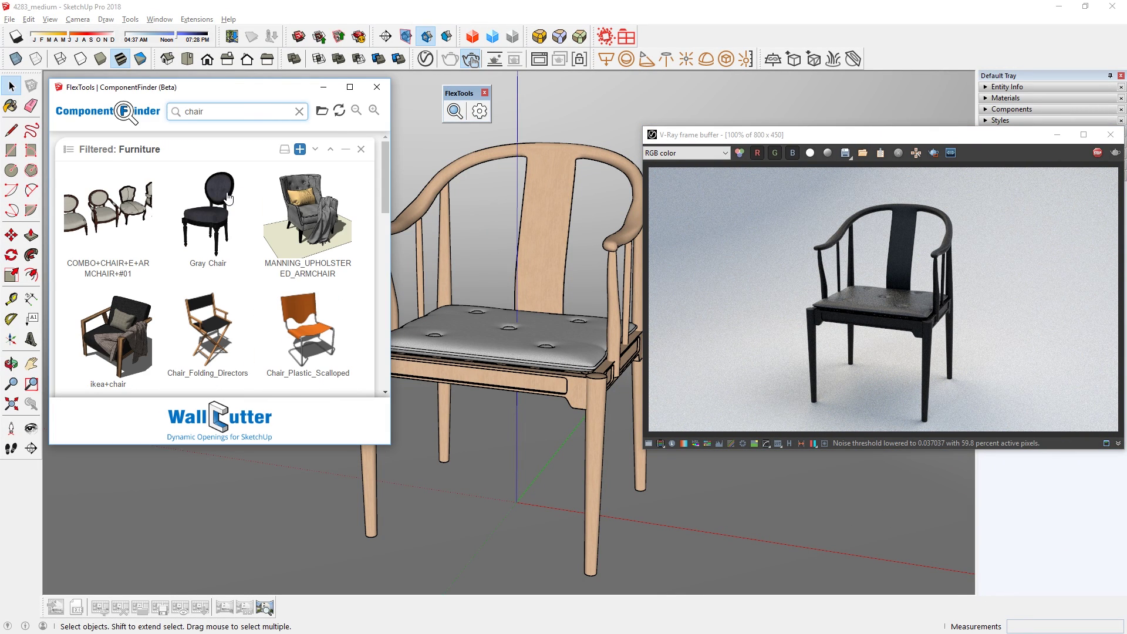
Save the wooden armchair into the library as 'China Chair'.
{"action": "left_click", "coordinate": [547, 431]}
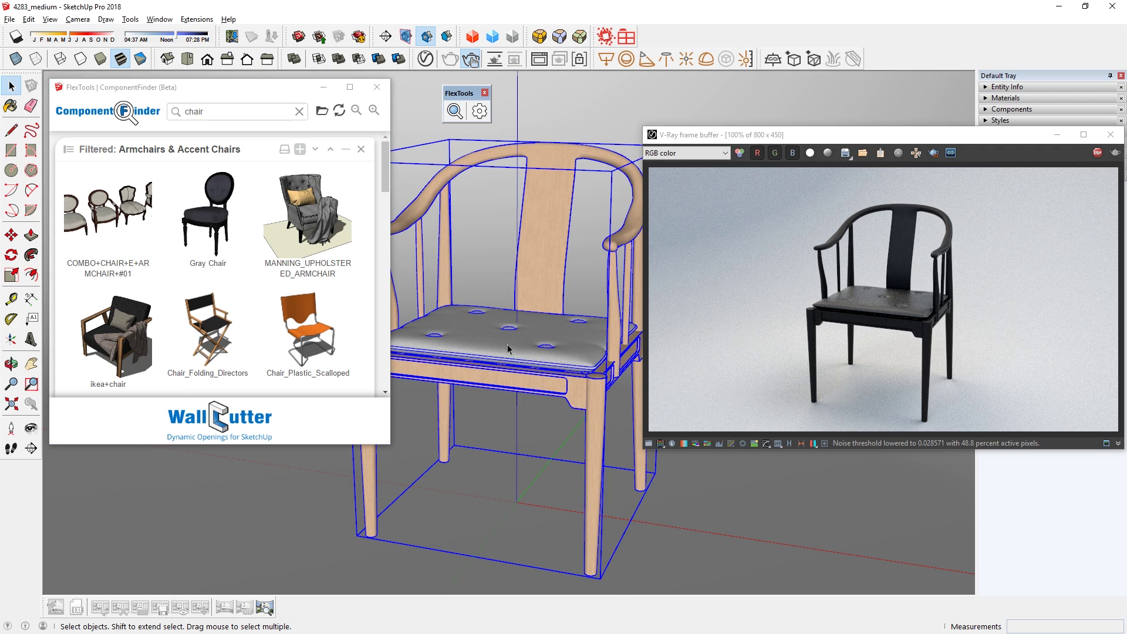
{"action": "left_click", "coordinate": [300, 149]}
{"action": "type", "text": "C"}
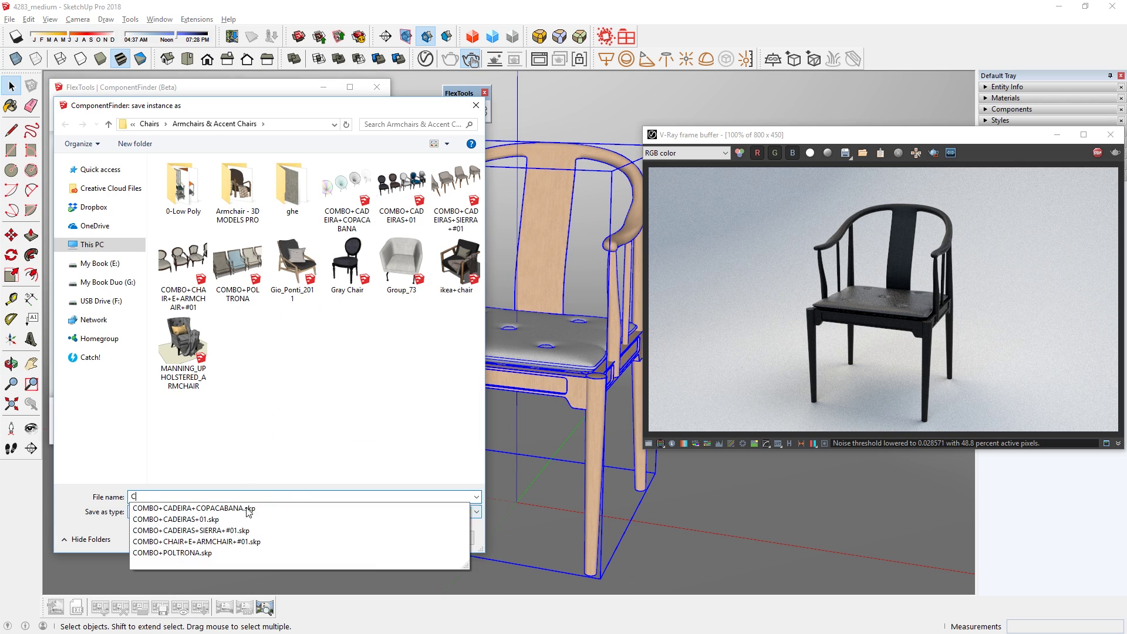
{"action": "type", "text": "hina Chair"}
{"action": "key", "text": "Return"}
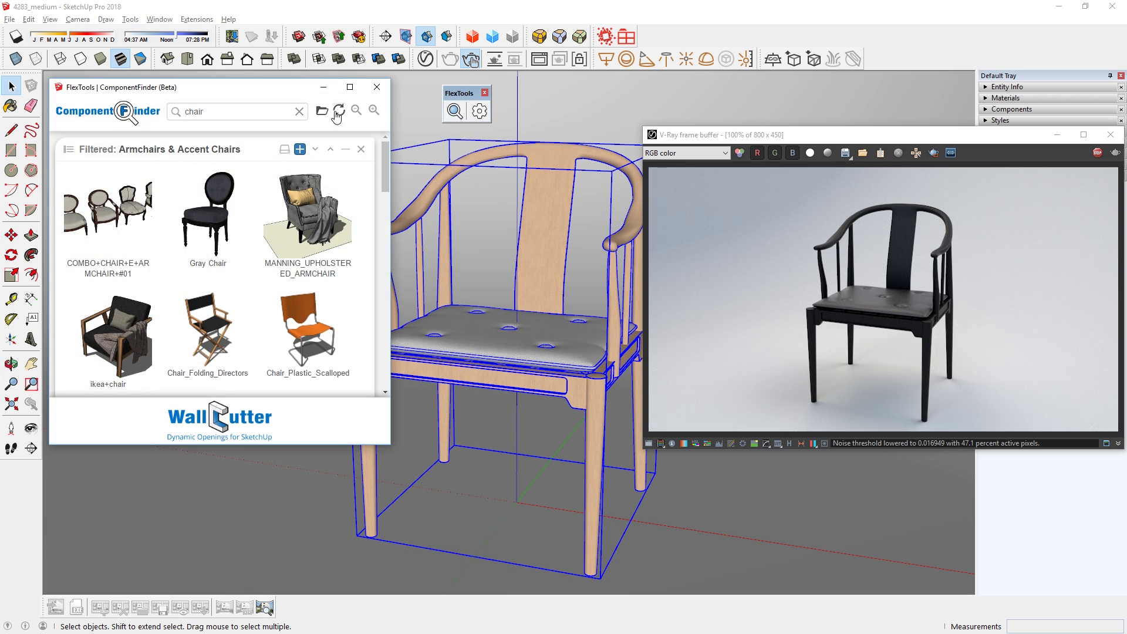